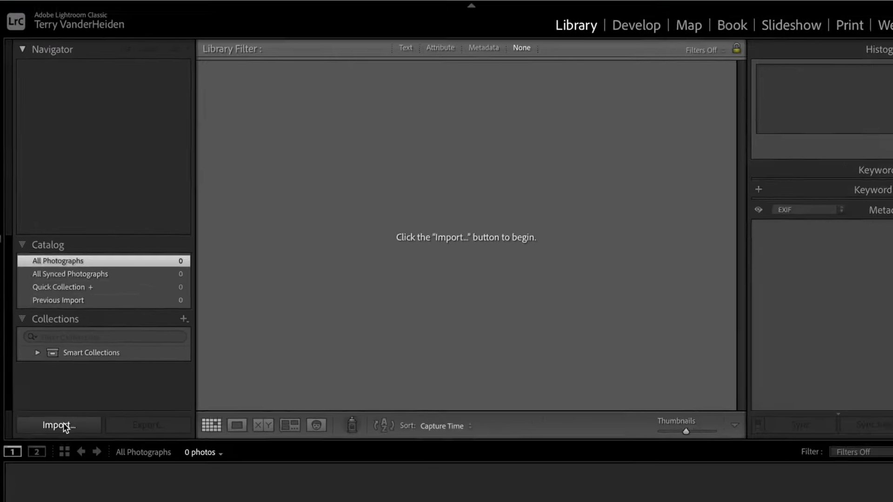
Open the Import dialog from the Library module of the empty catalog
{"action": "left_click", "coordinate": [61, 423]}
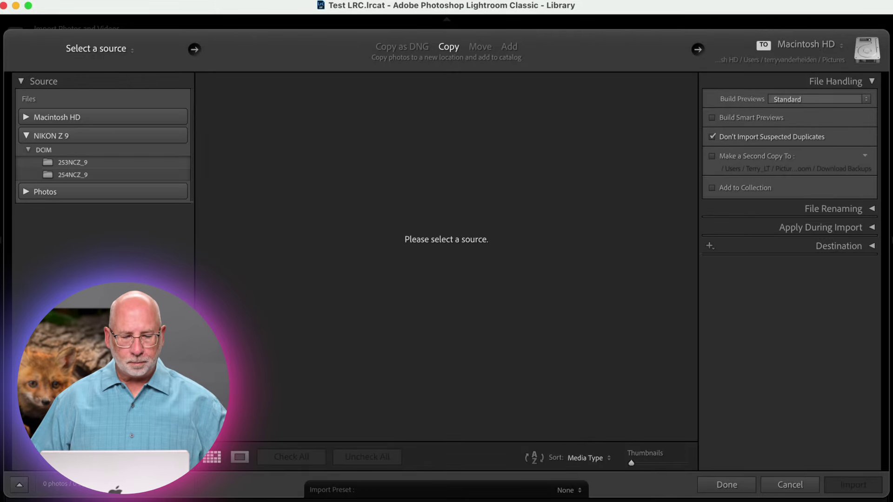
Use the NIKON Z 9 card's 253NCZ_9 folder as the import source and enlarge the thumbnails
{"action": "left_click", "coordinate": [87, 164]}
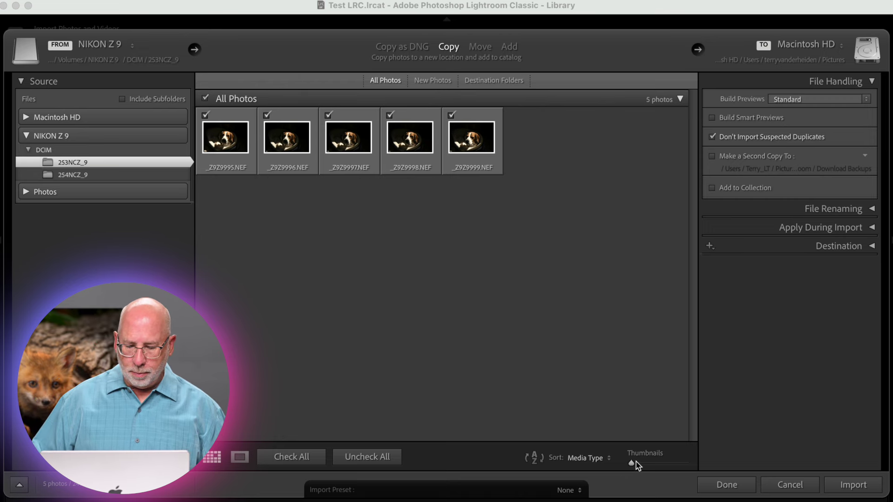
{"action": "left_click_drag", "start_coordinate": [635, 462], "coordinate": [643, 462]}
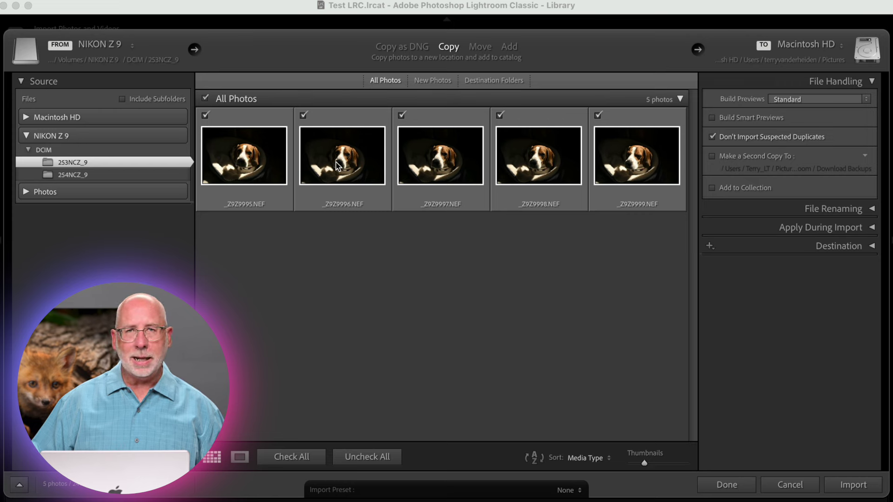
{"action": "mouse_move", "coordinate": [337, 166]}
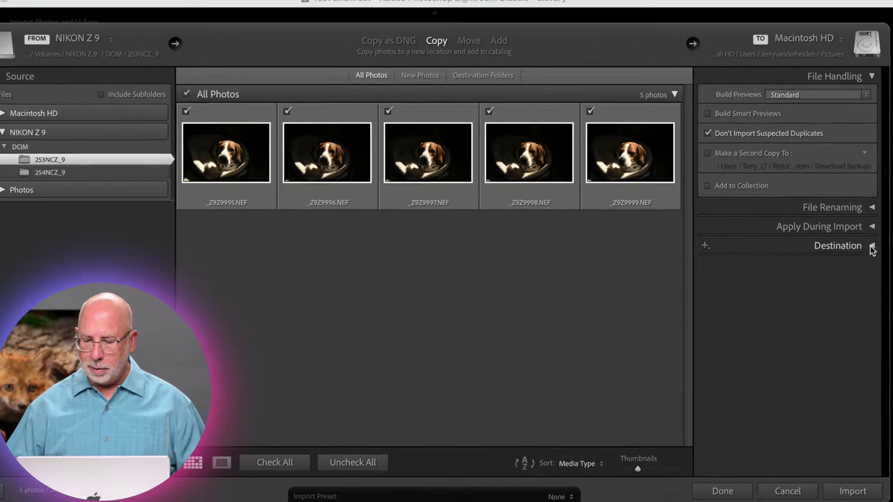
Set the import destination to the Test LRC folder on the Photos drive
{"action": "left_click", "coordinate": [871, 238]}
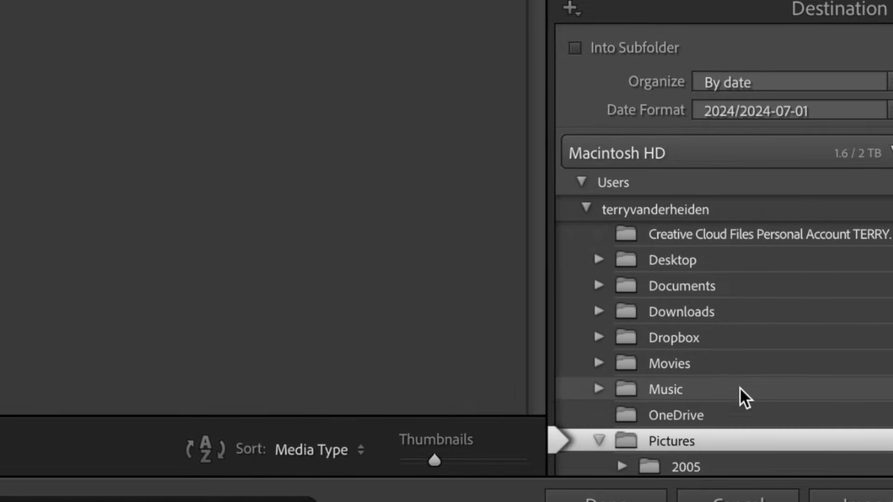
{"action": "left_click", "coordinate": [890, 151]}
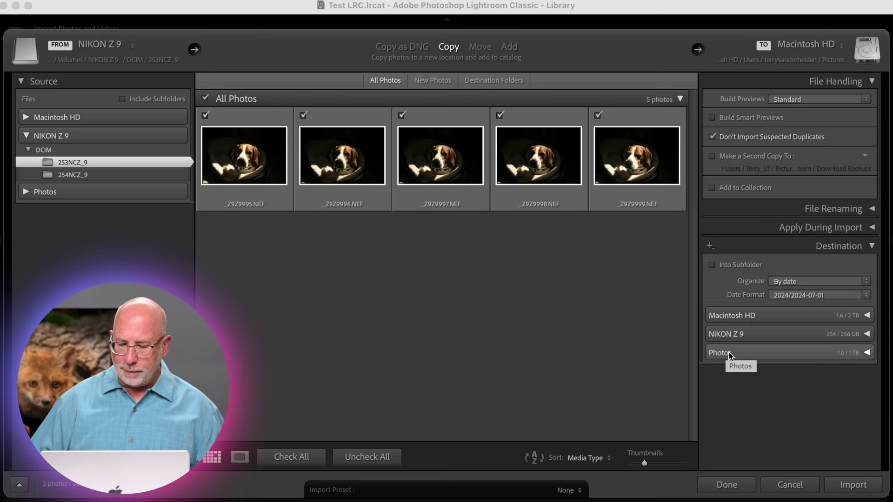
{"action": "left_click", "coordinate": [733, 355]}
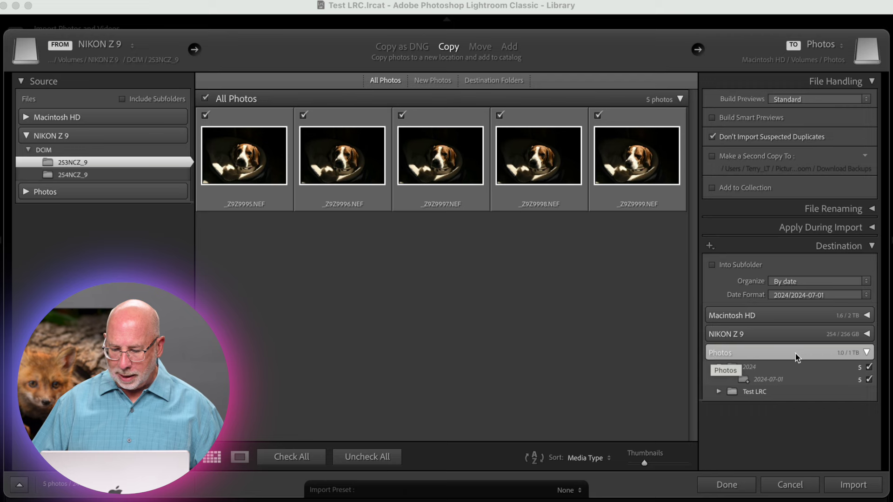
{"action": "left_click", "coordinate": [754, 393]}
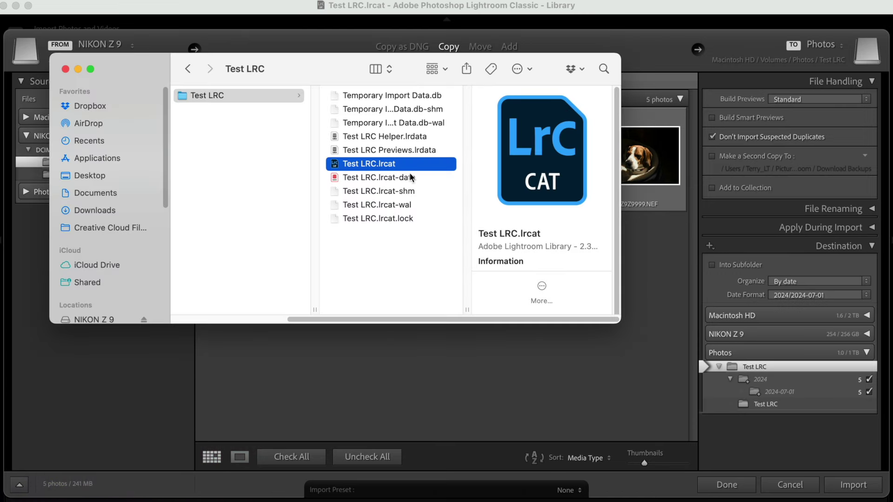
{"action": "left_click_drag", "start_coordinate": [125, 68], "coordinate": [193, 76]}
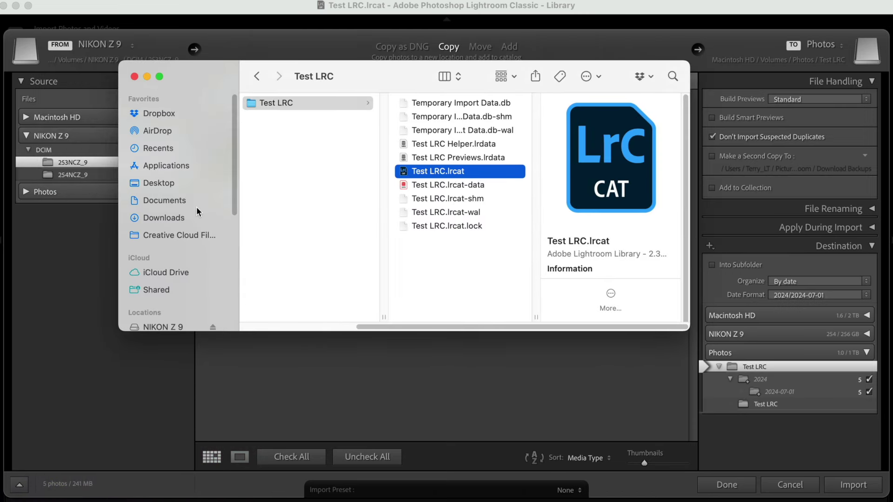
{"action": "scroll", "coordinate": [196, 206], "scroll_direction": "down", "scroll_amount": 5}
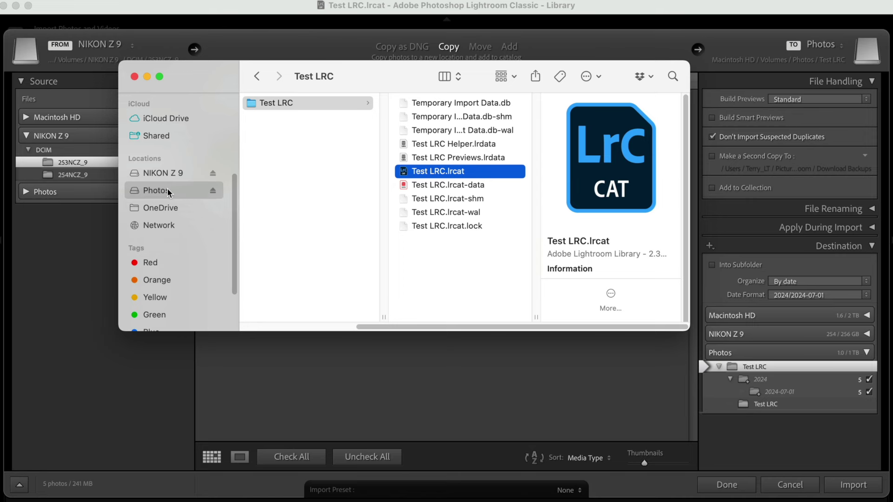
{"action": "left_click", "coordinate": [166, 189]}
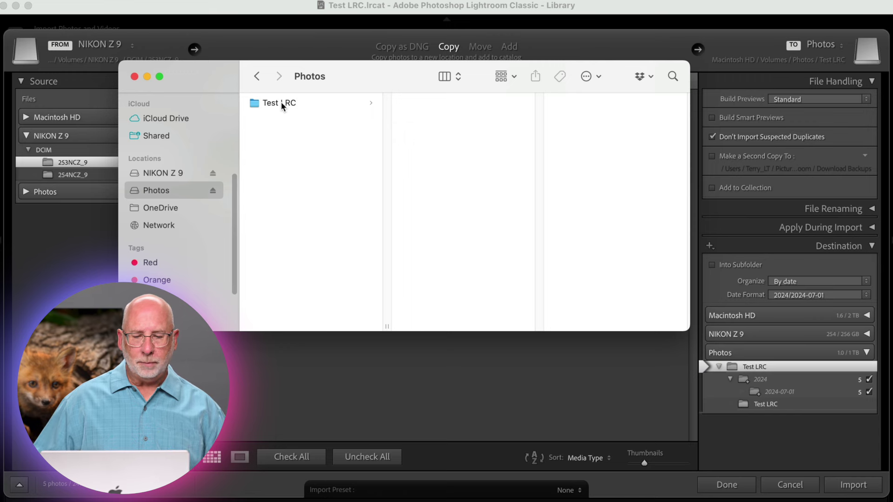
{"action": "left_click", "coordinate": [281, 104]}
{"action": "left_click", "coordinate": [414, 106]}
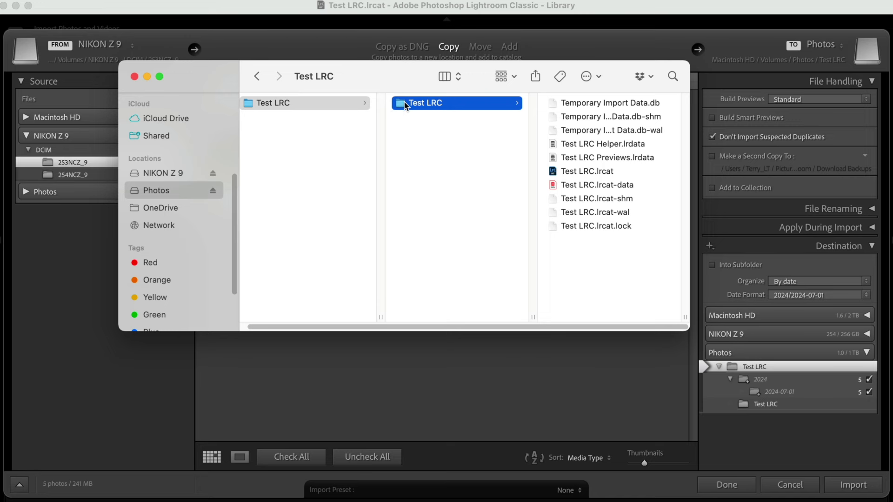
{"action": "left_click", "coordinate": [135, 76]}
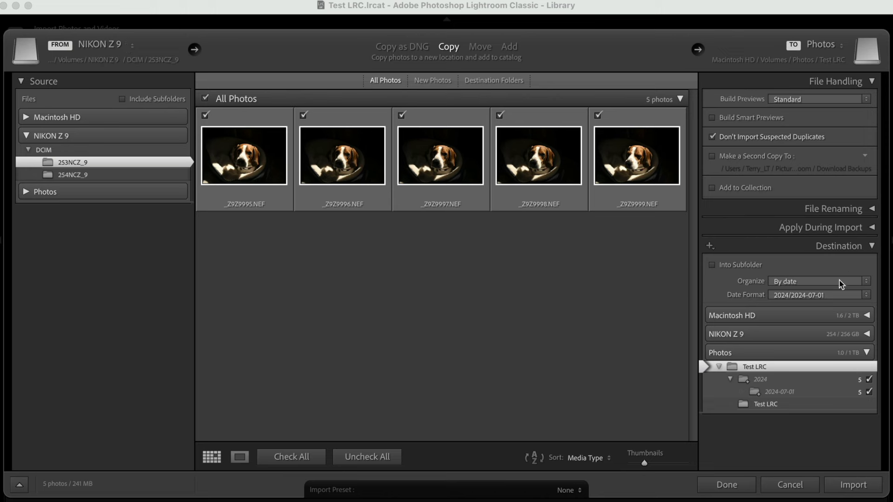
Import the five dog NEF photos into the nested Test LRC folder
{"action": "left_click", "coordinate": [765, 405]}
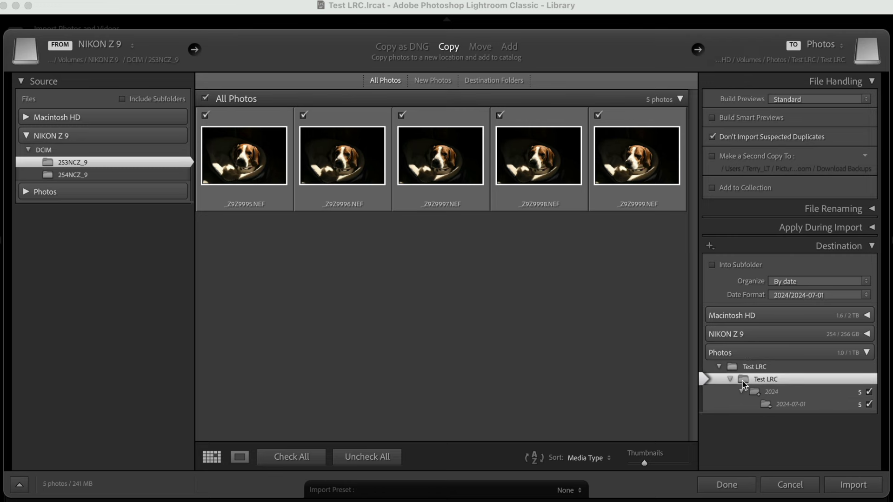
{"action": "left_click", "coordinate": [855, 486]}
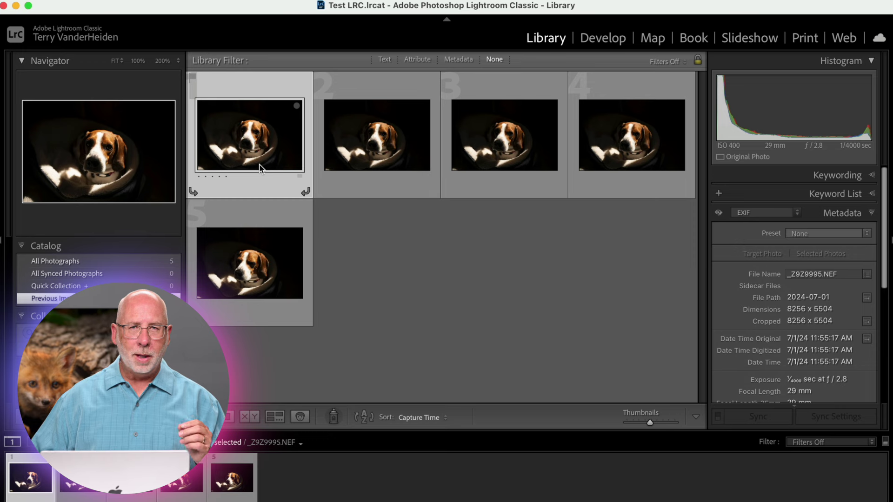
{"action": "mouse_move", "coordinate": [260, 168]}
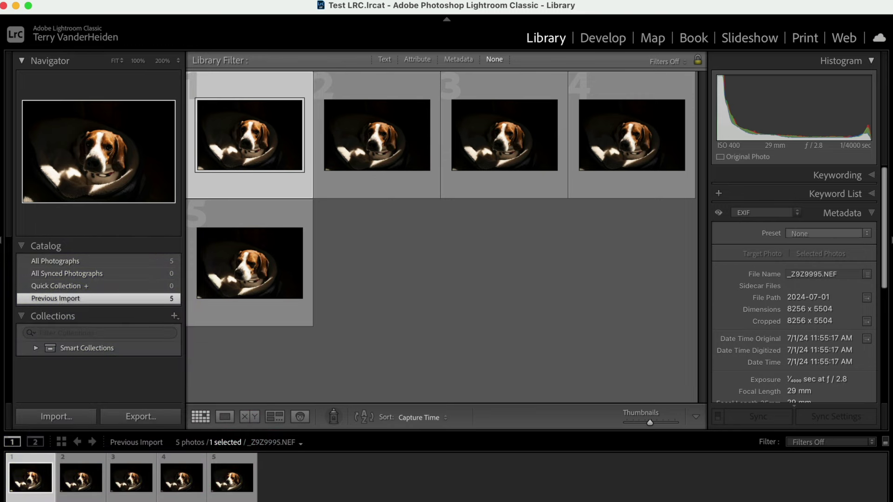
In a new Finder window, browse Photos > Test LRC > Test LRC > 2024 > 2024-07-01
{"action": "key", "text": "super+Tab"}
{"action": "key", "text": "super+n"}
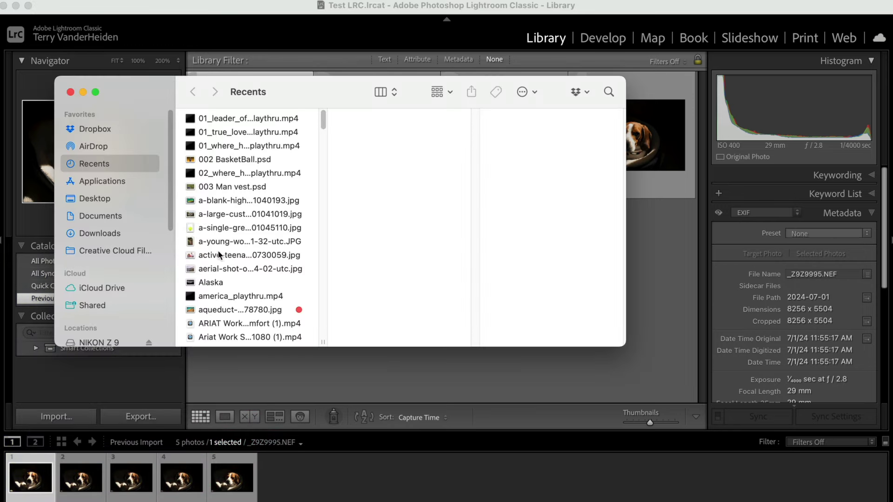
{"action": "left_click_drag", "start_coordinate": [171, 155], "coordinate": [168, 246]}
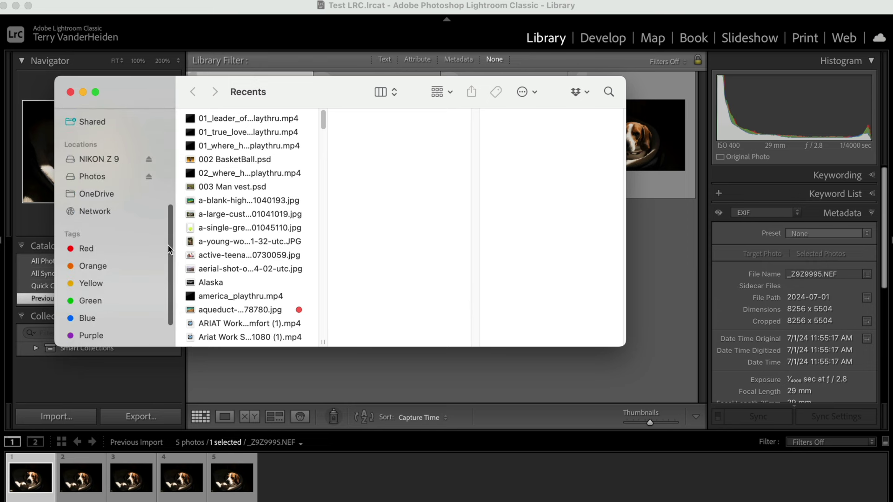
{"action": "left_click", "coordinate": [93, 180]}
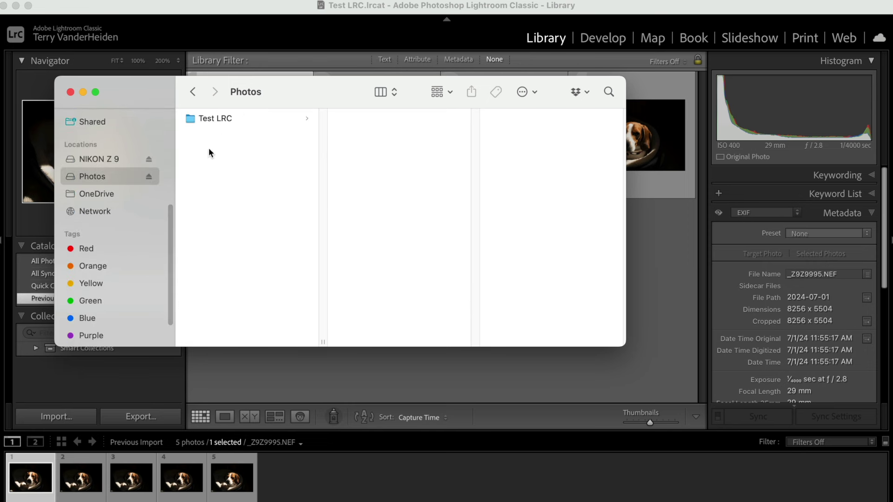
{"action": "left_click", "coordinate": [218, 119]}
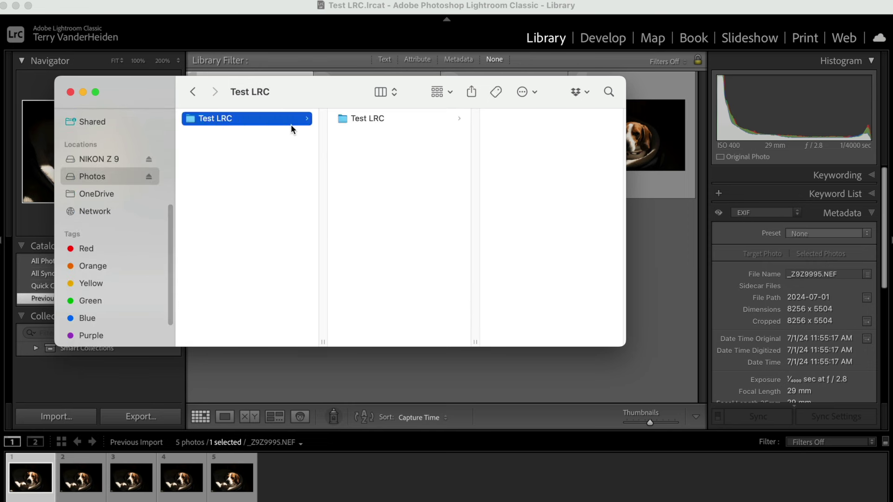
{"action": "left_click", "coordinate": [362, 119]}
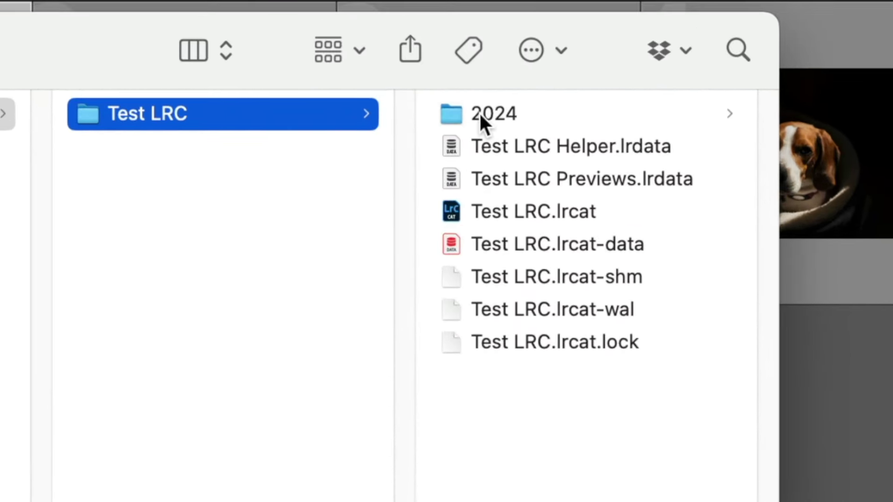
{"action": "left_click", "coordinate": [479, 113]}
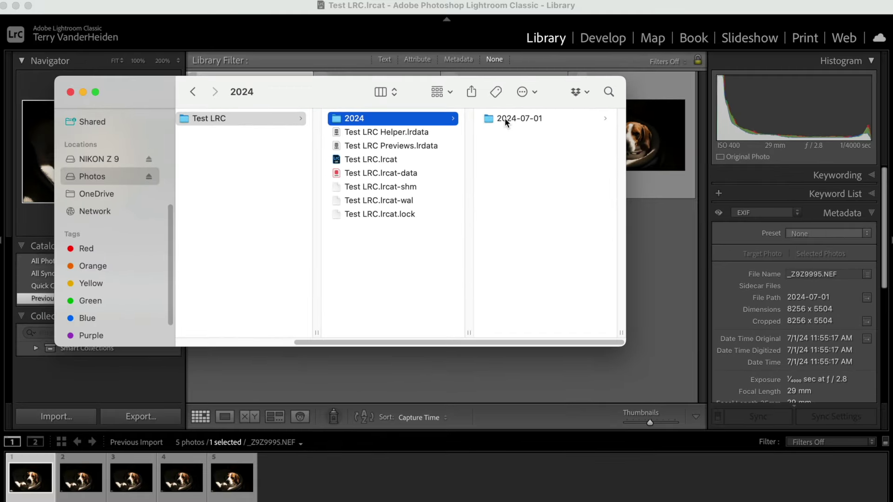
{"action": "left_click", "coordinate": [504, 118]}
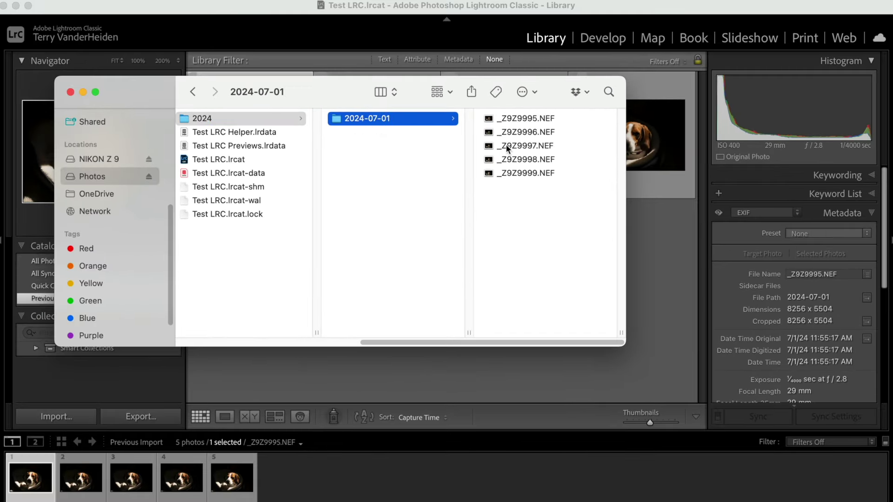
Check _Z9Z9999.NEF's file size, then move between the top and nested Test LRC folders
{"action": "left_click", "coordinate": [504, 172]}
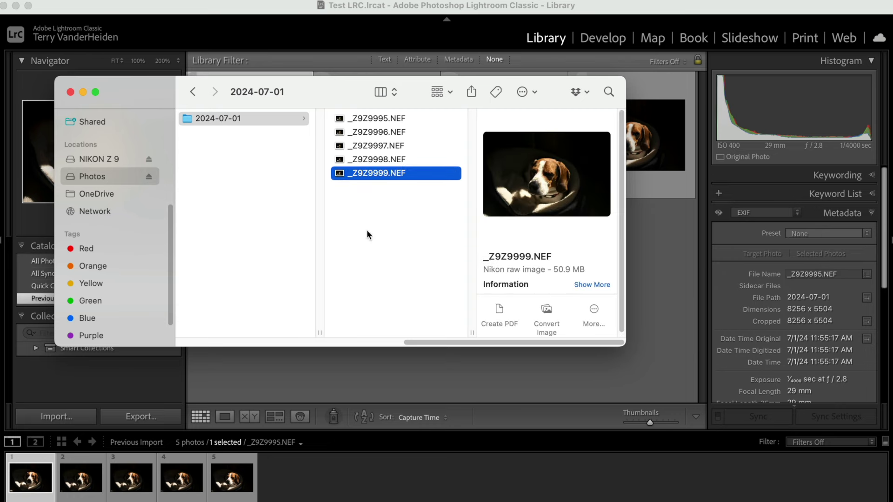
{"action": "left_click_drag", "start_coordinate": [419, 342], "coordinate": [249, 313]}
{"action": "left_click", "coordinate": [251, 312]}
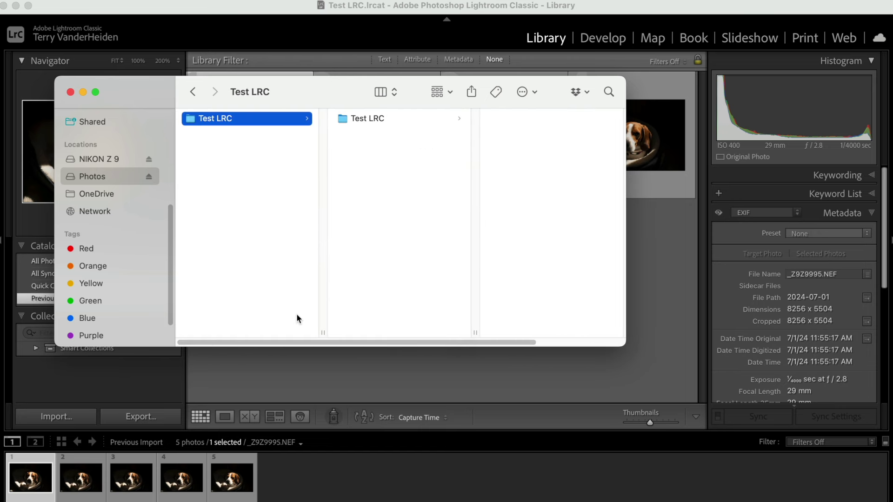
{"action": "left_click", "coordinate": [365, 119]}
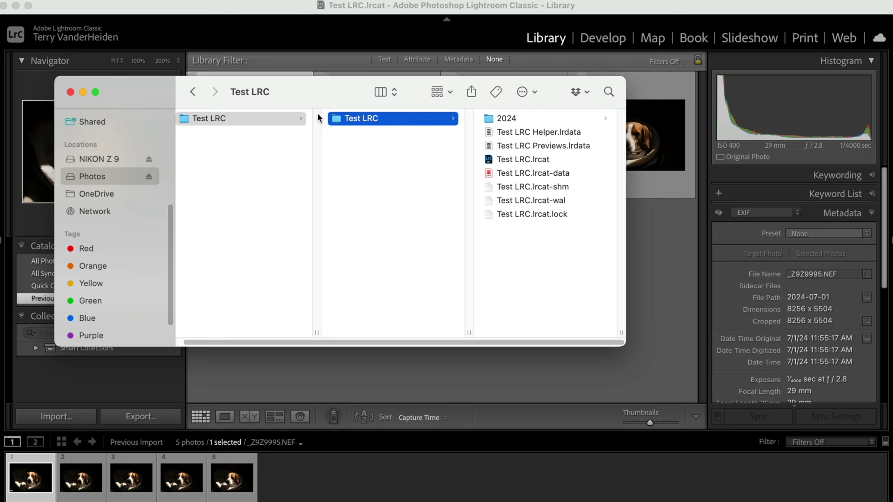
{"action": "left_click", "coordinate": [185, 119]}
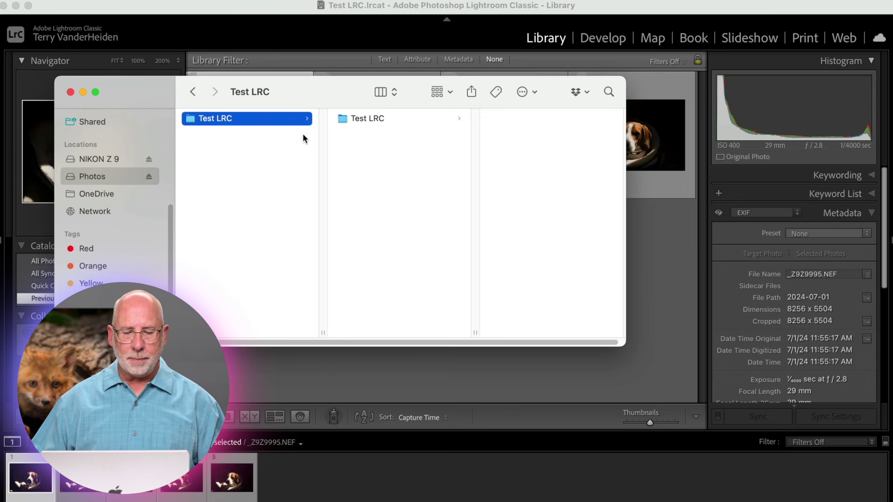
{"action": "left_click", "coordinate": [352, 120]}
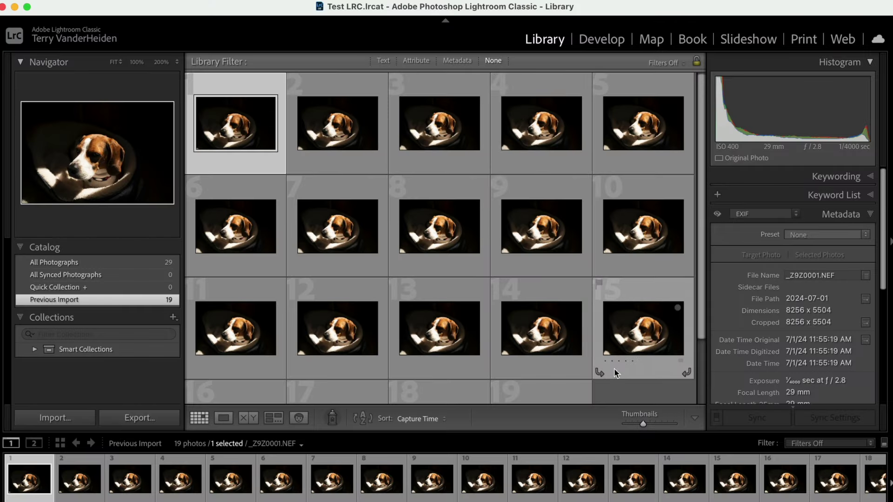
Scroll the Previous Import grid down and back up to photo 1
{"action": "scroll", "coordinate": [548, 347], "scroll_direction": "down", "scroll_amount": 2}
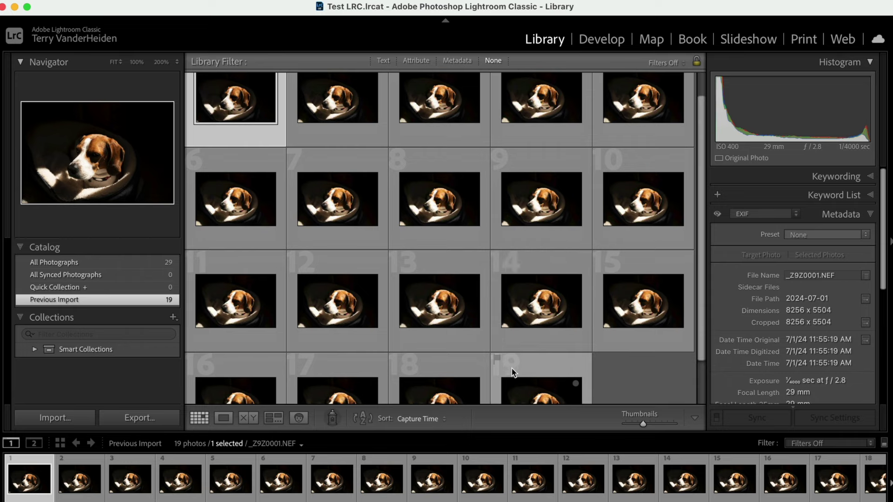
{"action": "scroll", "coordinate": [516, 372], "scroll_direction": "up", "scroll_amount": 2}
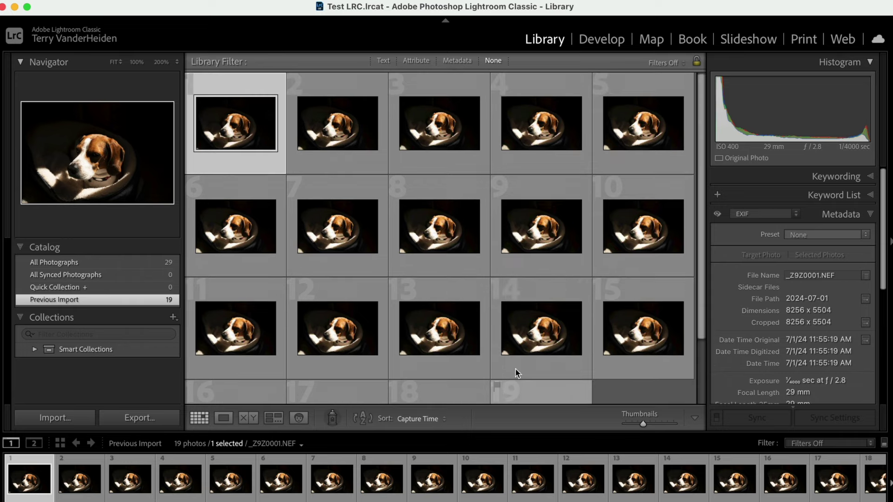
View photo 1 in Loupe, browse forward to photo 8, then return to the first photo
{"action": "double_click", "coordinate": [251, 128]}
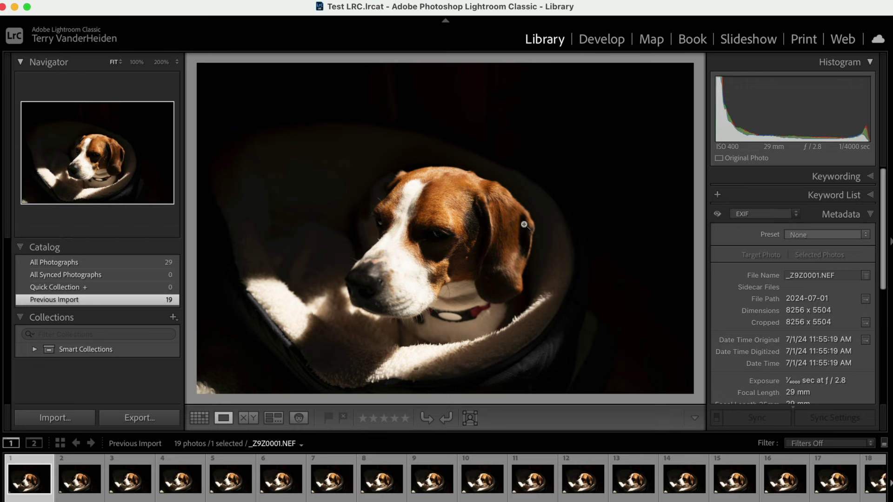
{"action": "key", "text": "Right"}
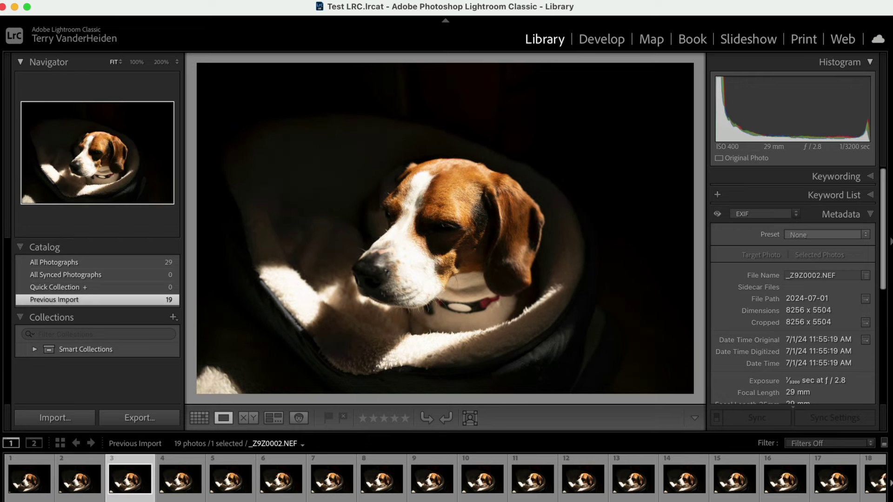
{"action": "key", "text": "Right"}
{"action": "key", "text": "Right"}
{"action": "key", "text": "Right"}
{"action": "key", "text": "Right"}
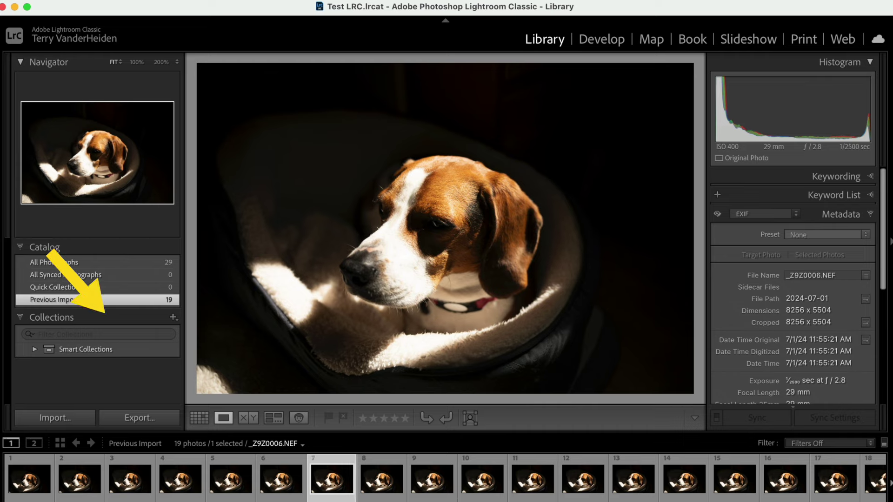
{"action": "key", "text": "Right"}
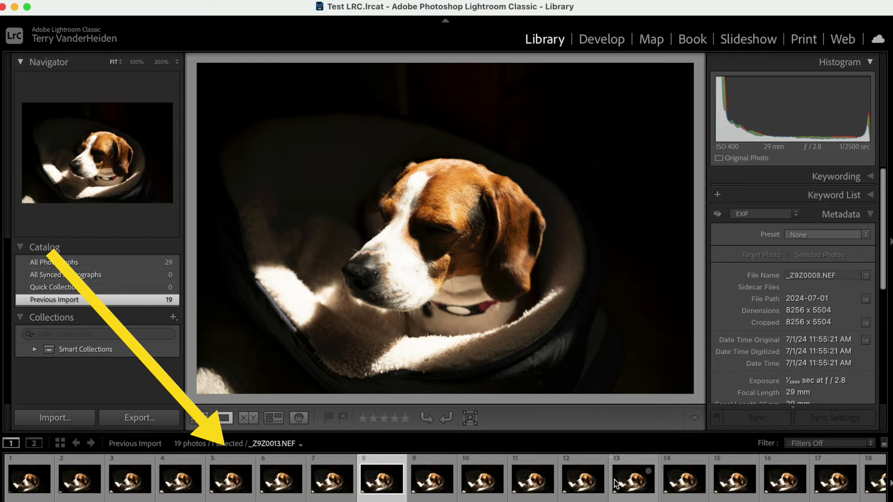
{"action": "left_click", "coordinate": [21, 483]}
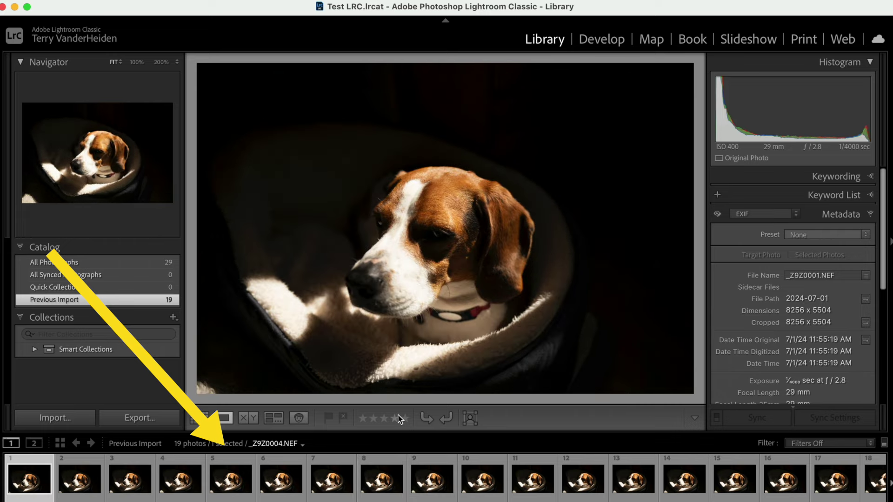
Flag photos 2, 4, 7, 12 and 15 as picks and return to Grid view
{"action": "key", "text": "Right"}
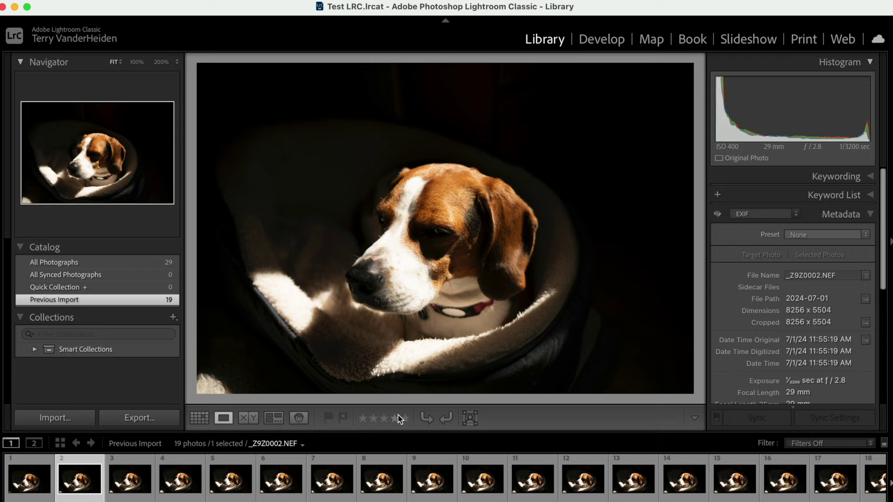
{"action": "key", "text": "p"}
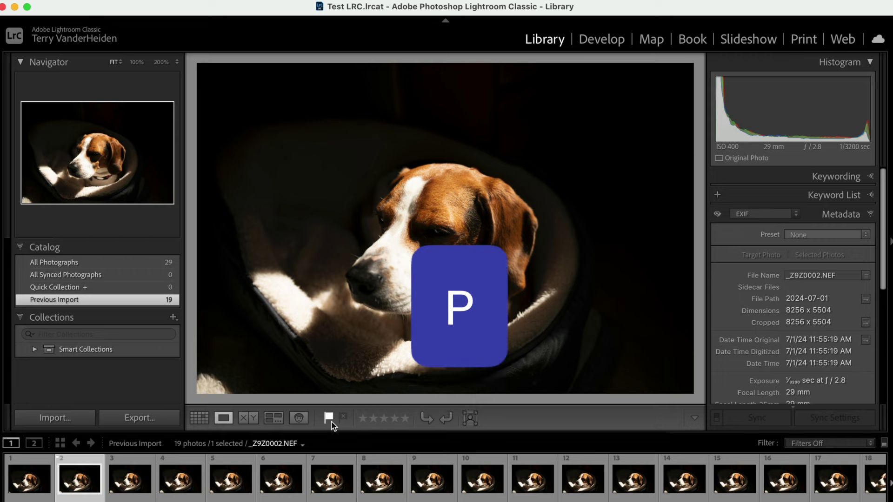
{"action": "key", "text": "Right"}
{"action": "key", "text": "Right"}
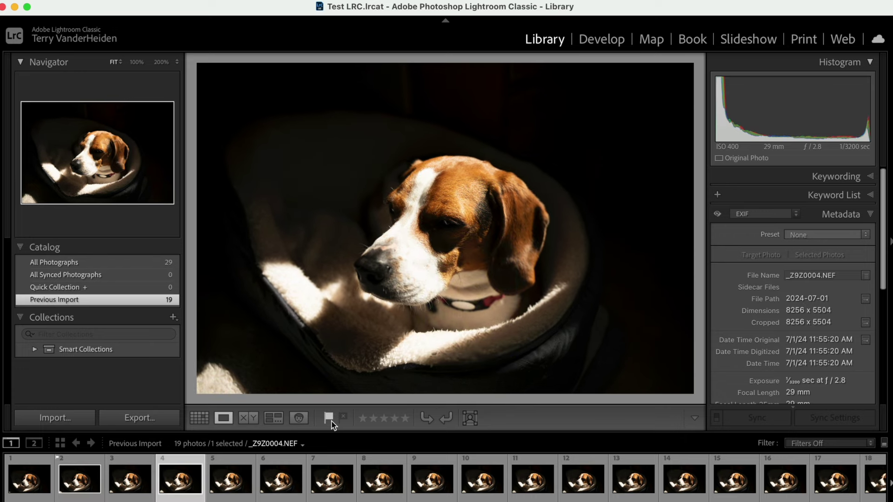
{"action": "left_click", "coordinate": [329, 418]}
{"action": "key", "text": "Right"}
{"action": "key", "text": "Right"}
{"action": "key", "text": "Right"}
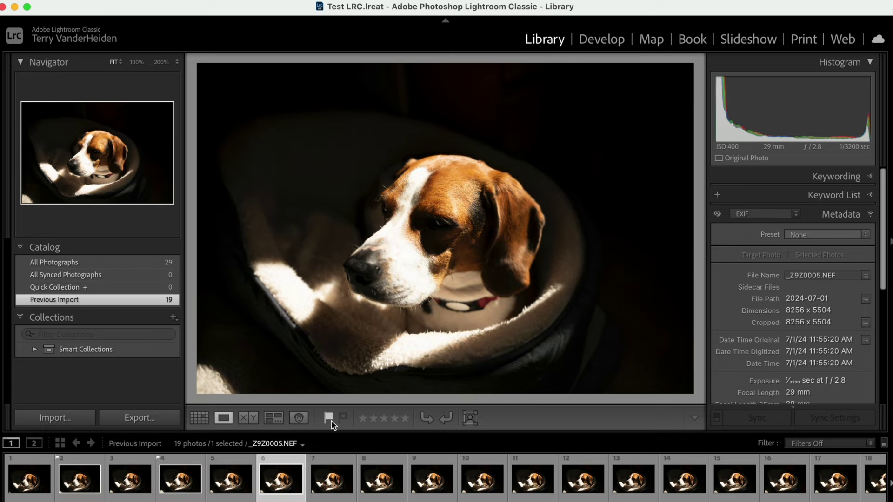
{"action": "left_click", "coordinate": [331, 421]}
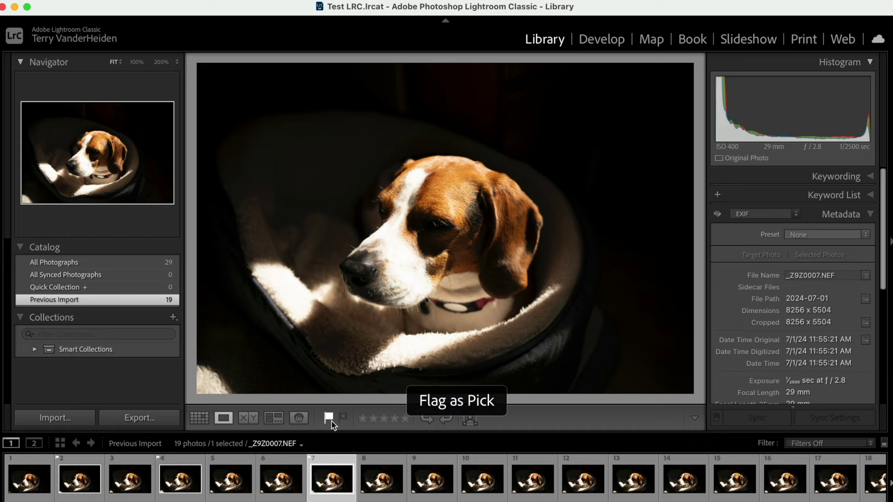
{"action": "key", "text": "Right"}
{"action": "key", "text": "Right"}
{"action": "key", "text": "Right"}
{"action": "key", "text": "Right"}
{"action": "key", "text": "Right"}
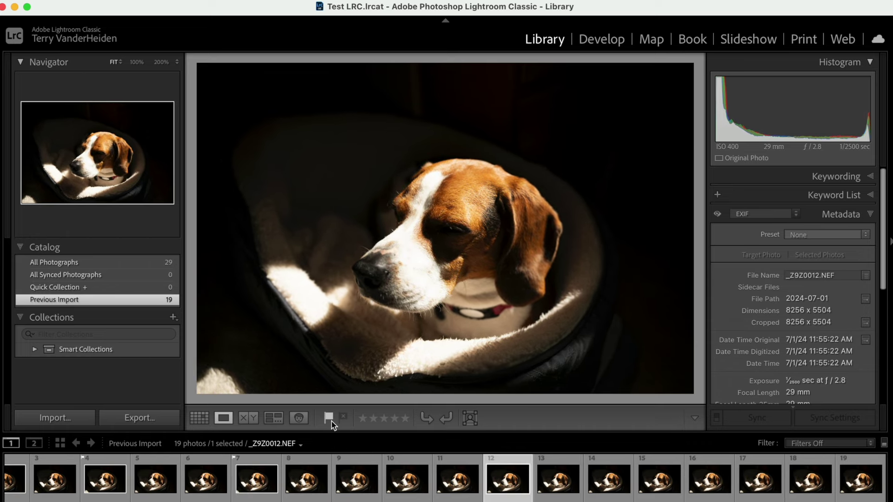
{"action": "left_click", "coordinate": [331, 421]}
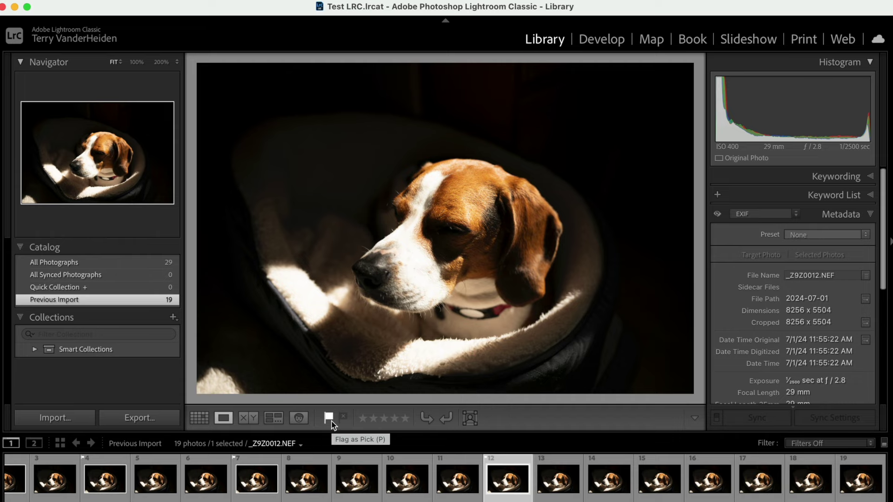
{"action": "key", "text": "Right"}
{"action": "key", "text": "Right"}
{"action": "key", "text": "Right"}
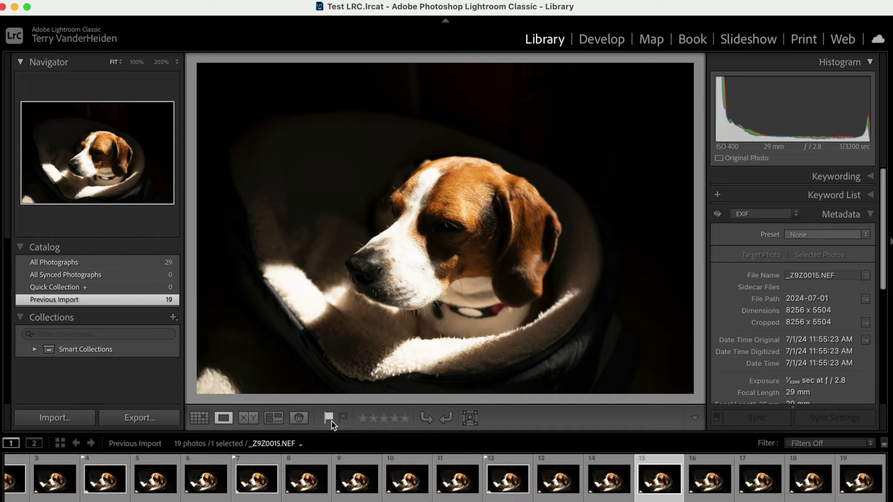
{"action": "left_click", "coordinate": [331, 421]}
{"action": "left_click", "coordinate": [199, 418]}
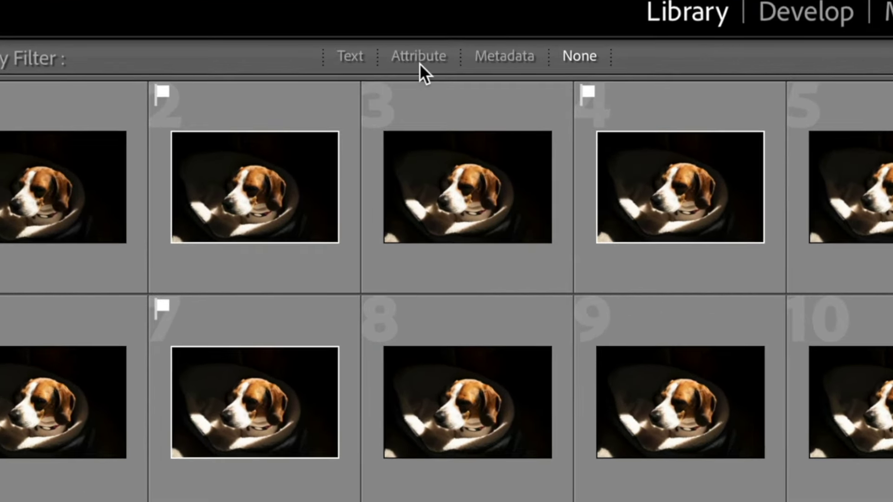
{"action": "left_click", "coordinate": [422, 57]}
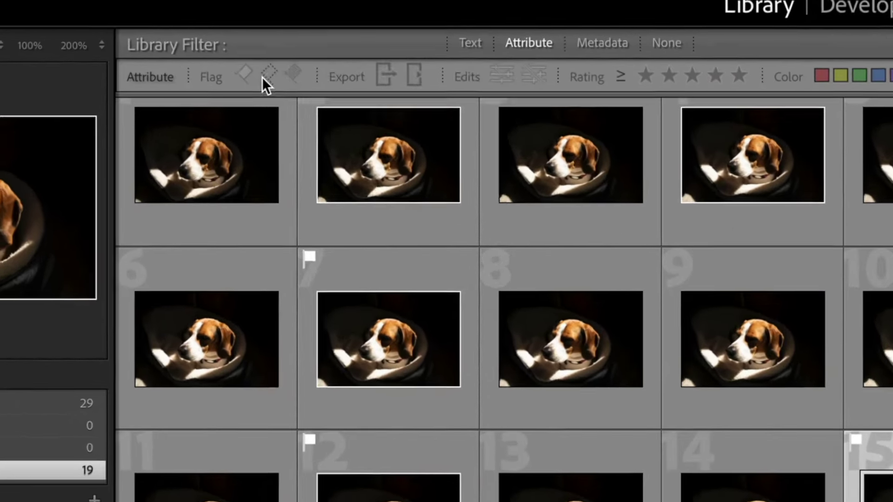
Filter the grid to Flagged Only and select all five flagged photos
{"action": "left_click", "coordinate": [262, 77]}
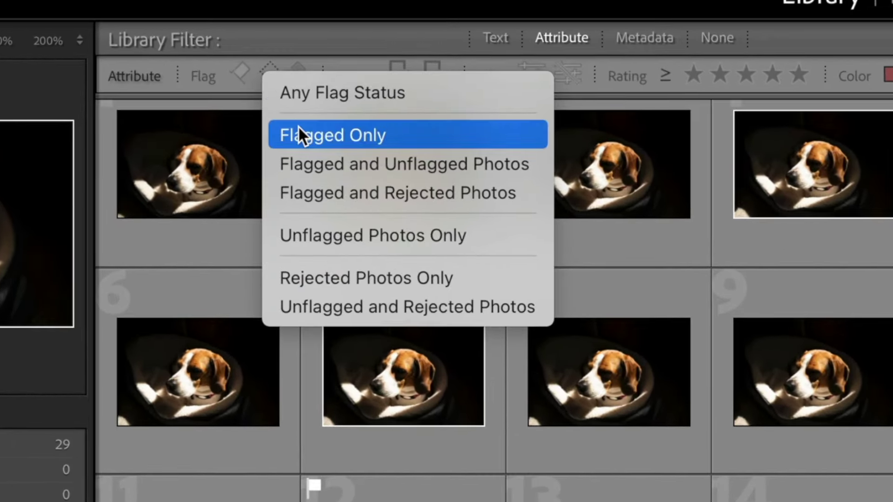
{"action": "left_click", "coordinate": [298, 122]}
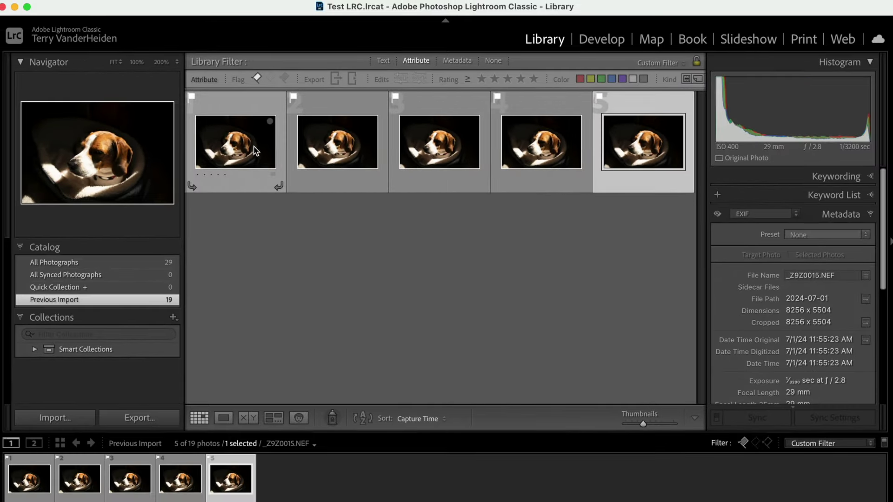
{"action": "left_click", "coordinate": [255, 150]}
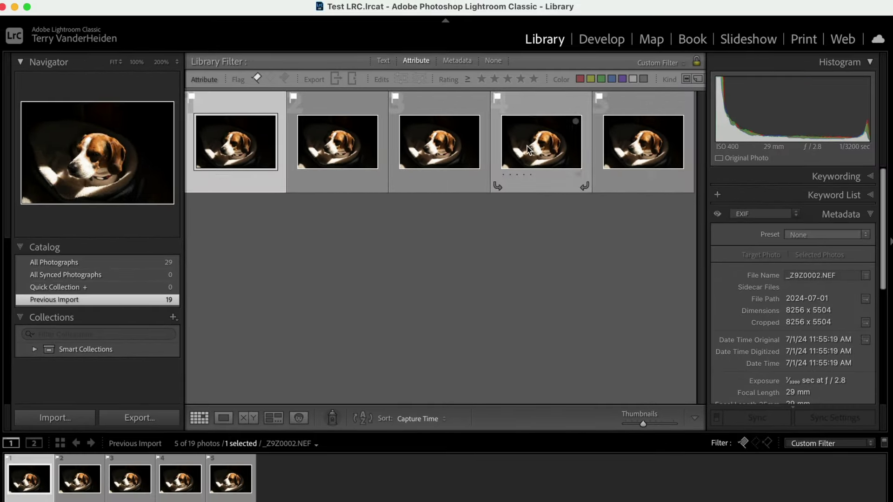
{"action": "left_click", "coordinate": [616, 149], "text": "shift"}
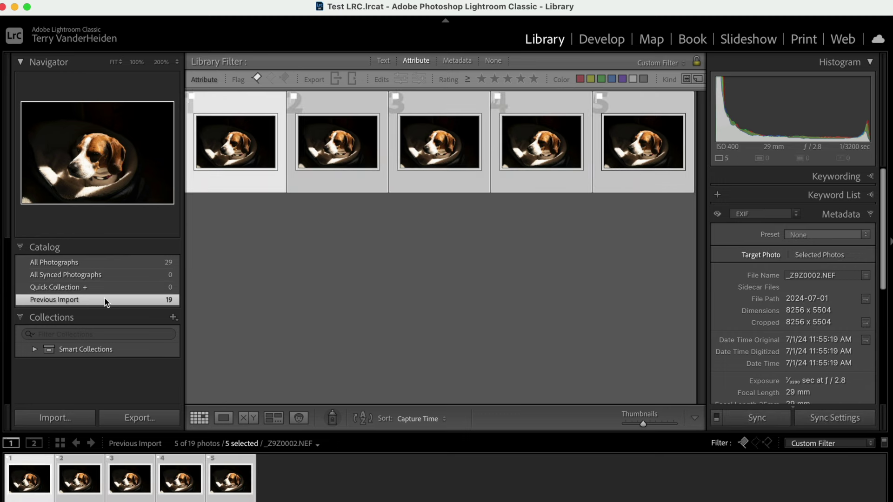
{"action": "left_click", "coordinate": [172, 317]}
Create a 'Dog' collection including the five selected photos, then clear their pick flags
{"action": "left_click", "coordinate": [188, 331]}
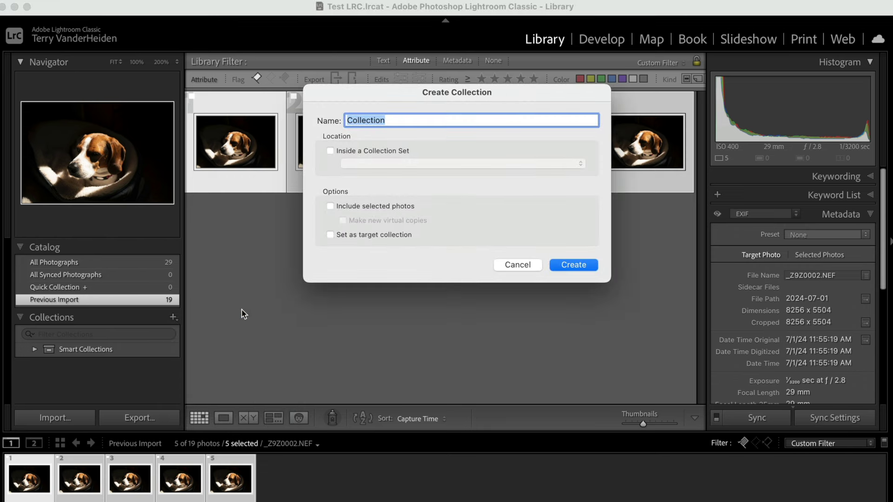
{"action": "type", "text": "Dog"}
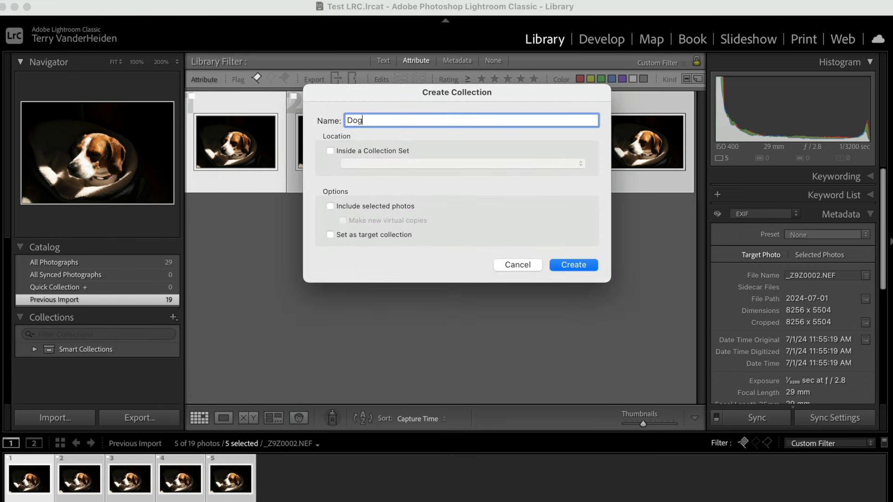
{"action": "left_click", "coordinate": [331, 206]}
{"action": "left_click", "coordinate": [591, 264]}
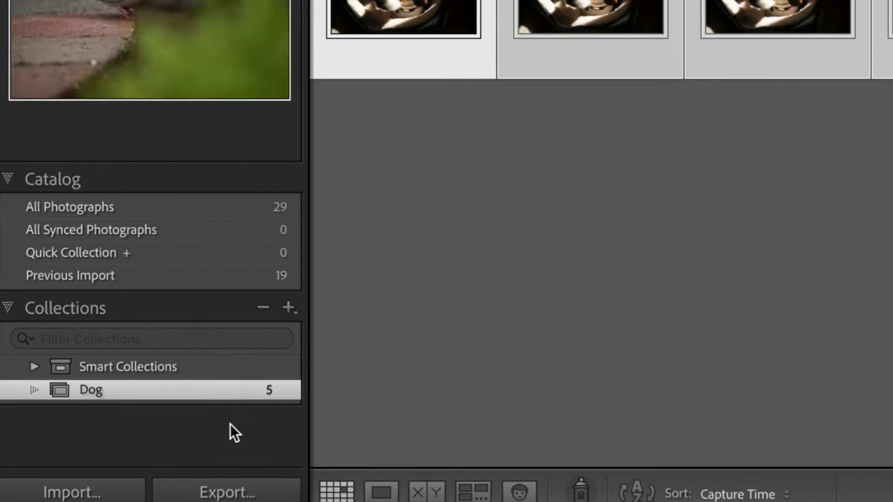
{"action": "mouse_move", "coordinate": [199, 389]}
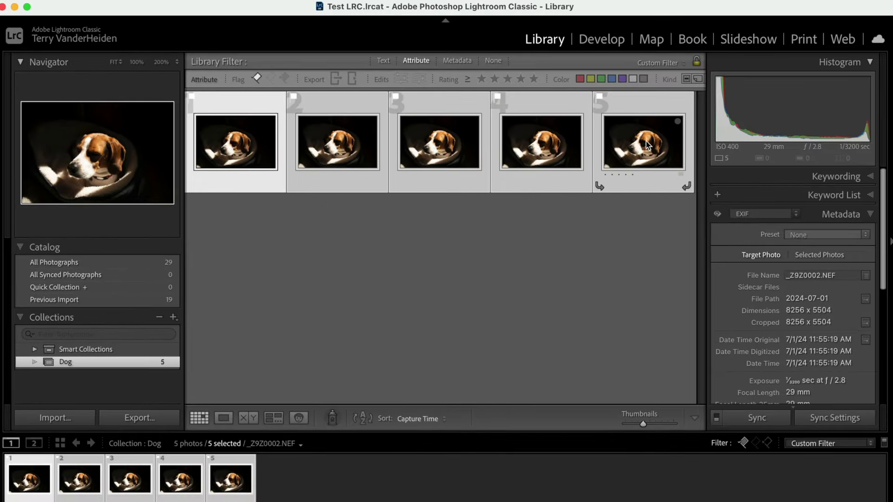
{"action": "key", "text": "u"}
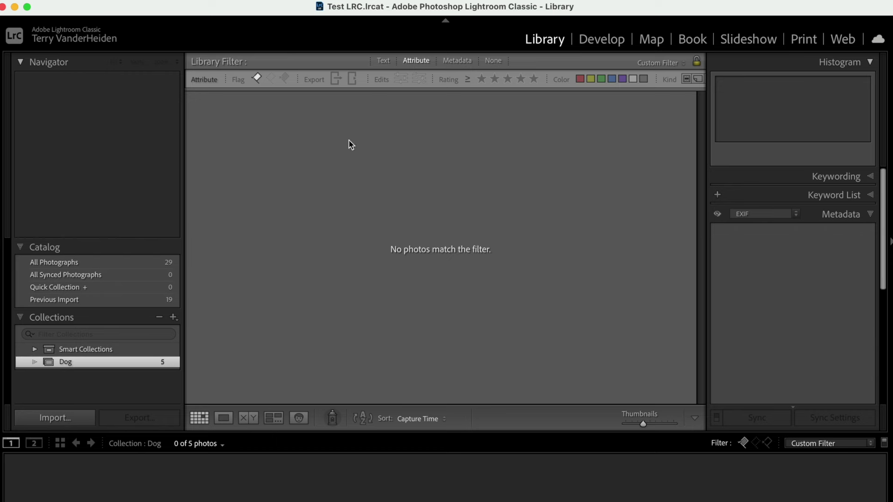
Reset the Flag filter to Any Flag Status so all five Dog photos show
{"action": "left_click", "coordinate": [271, 79]}
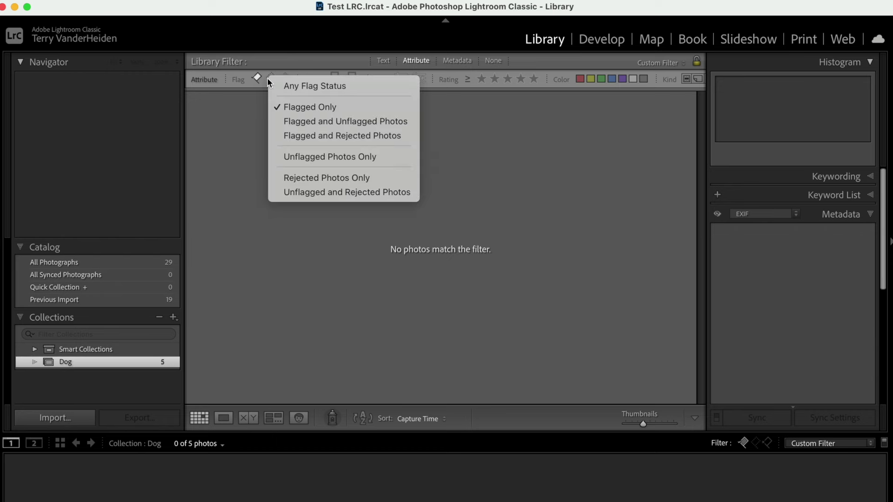
{"action": "left_click", "coordinate": [281, 87]}
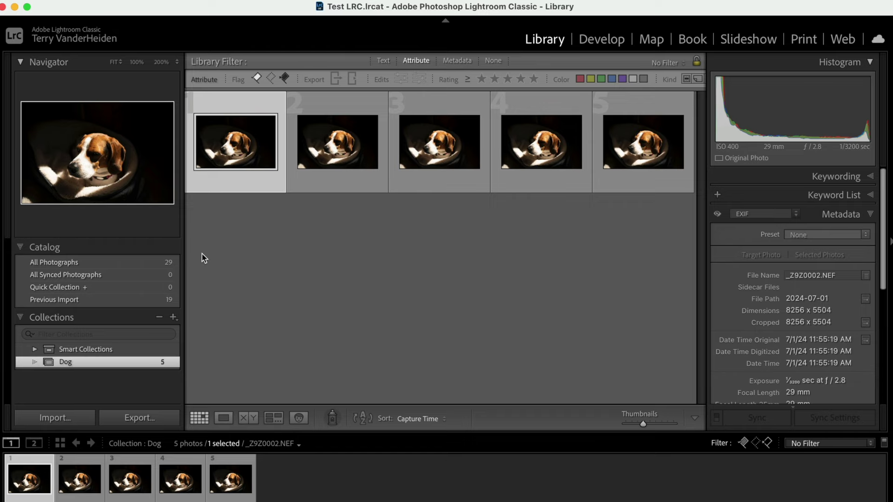
Compare dog photos 1 and 2 side by side, zooming to 100% on the eye and back
{"action": "left_click", "coordinate": [319, 154], "text": "super"}
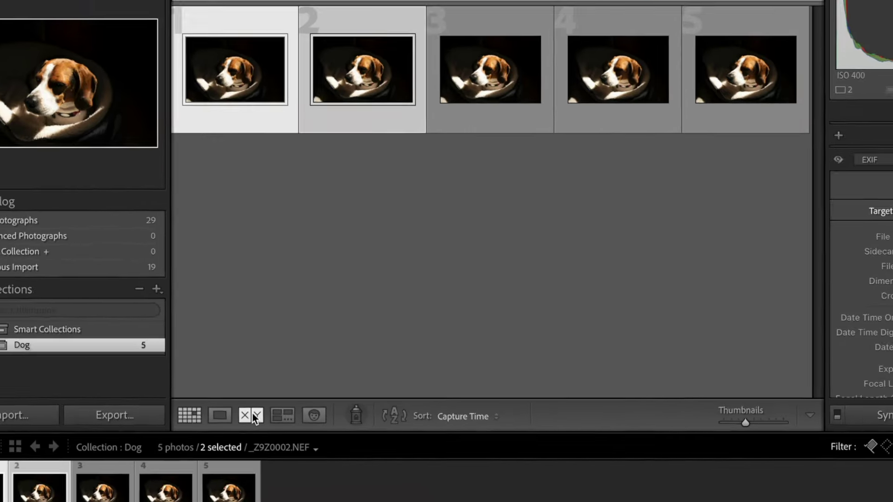
{"action": "left_click", "coordinate": [255, 416]}
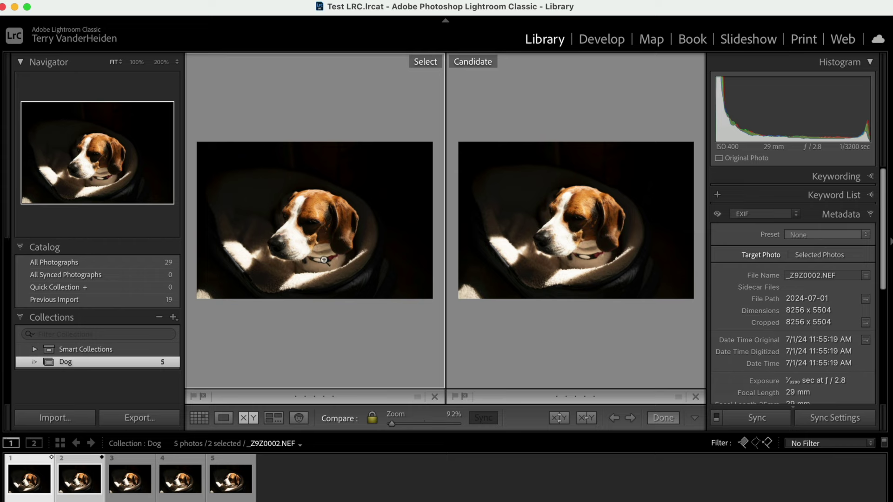
{"action": "left_click", "coordinate": [315, 224]}
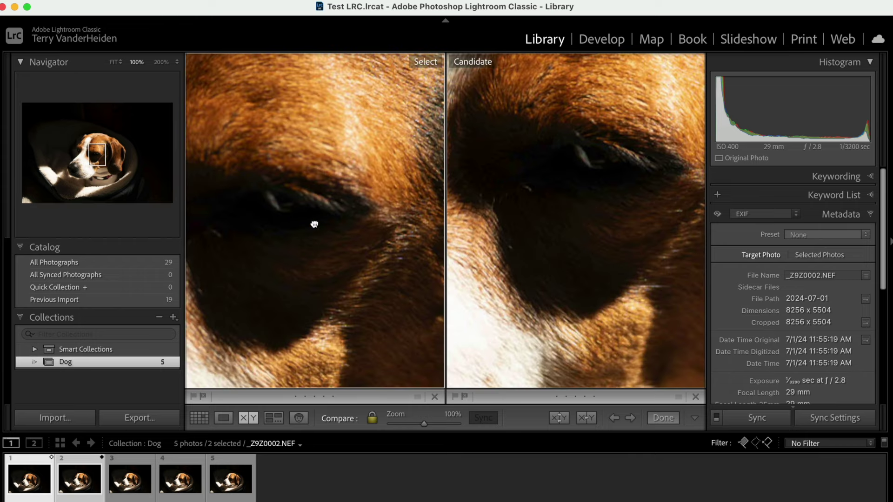
{"action": "mouse_move", "coordinate": [314, 224]}
{"action": "left_mouse_down"}
{"action": "mouse_move", "coordinate": [369, 246]}
{"action": "mouse_move", "coordinate": [321, 236]}
{"action": "left_mouse_up"}
{"action": "left_click", "coordinate": [324, 234]}
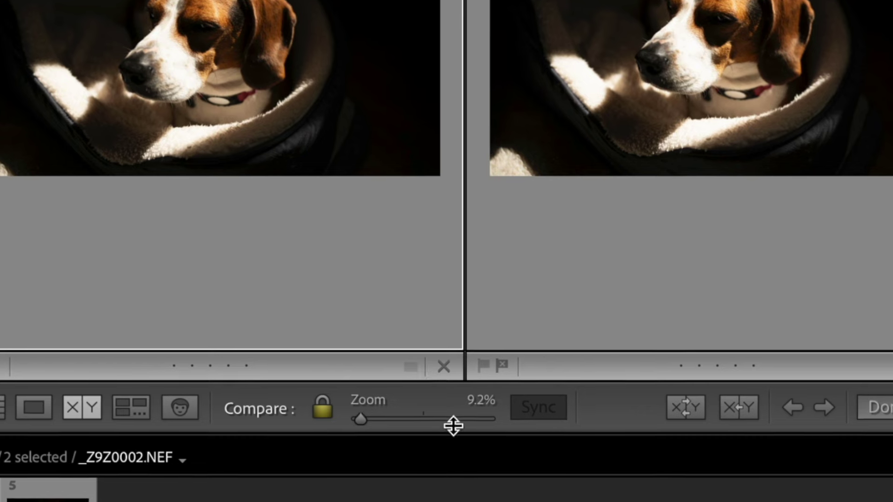
Zoom to 36.7% on the collar, toggle Link Focus, pan the Select photo, and sync the Candidate
{"action": "left_click", "coordinate": [255, 90]}
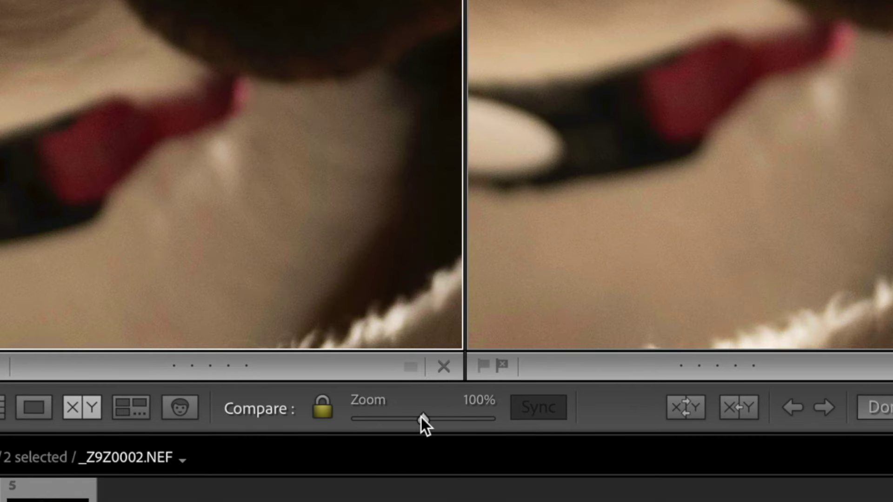
{"action": "left_click_drag", "start_coordinate": [420, 418], "coordinate": [379, 419]}
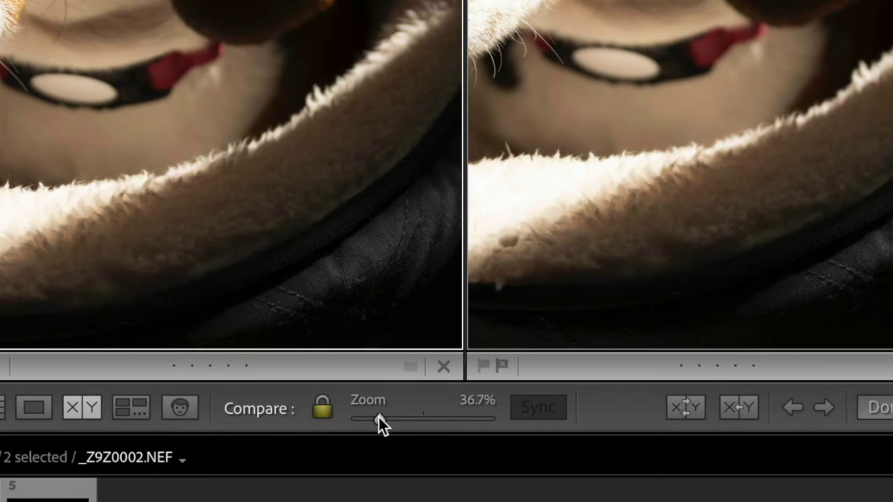
{"action": "left_click", "coordinate": [325, 401]}
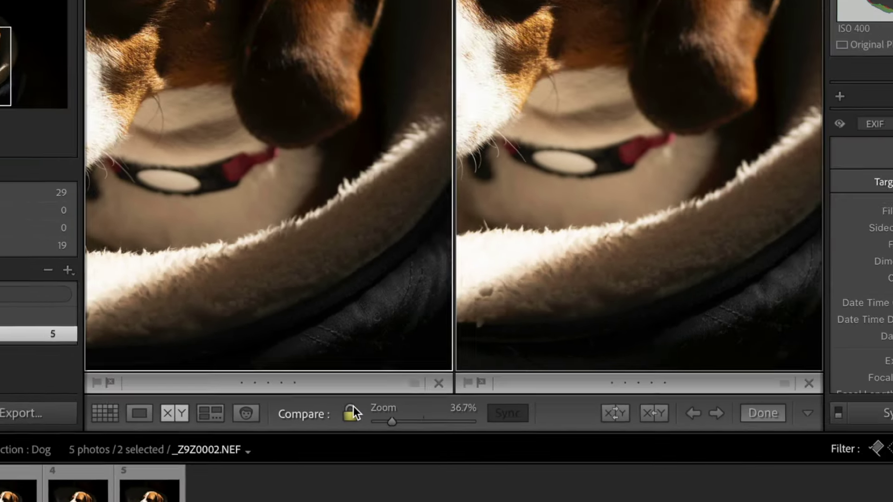
{"action": "left_click", "coordinate": [351, 410]}
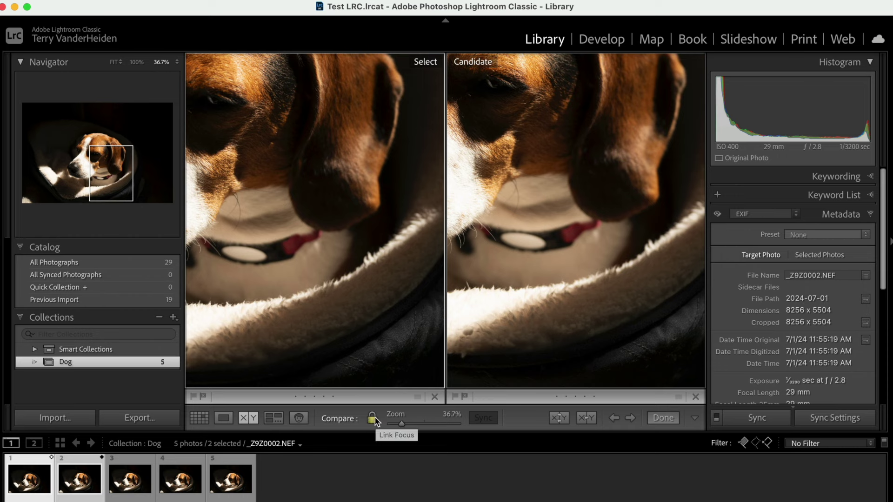
{"action": "left_click", "coordinate": [372, 419]}
{"action": "left_click_drag", "start_coordinate": [357, 237], "coordinate": [375, 255]}
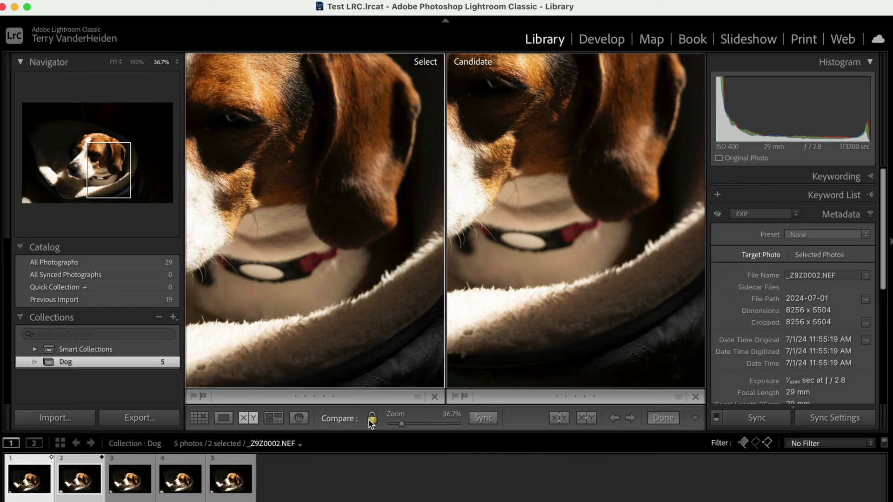
{"action": "left_click_drag", "start_coordinate": [357, 321], "coordinate": [398, 342]}
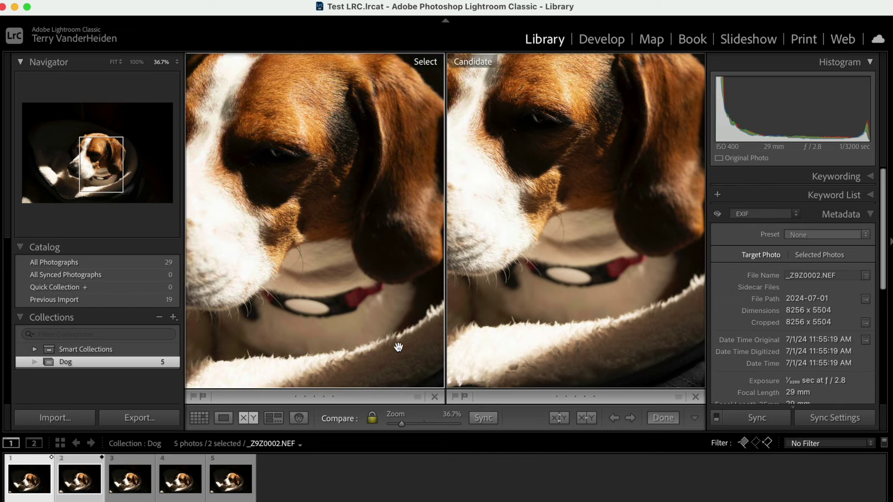
{"action": "left_click", "coordinate": [492, 418]}
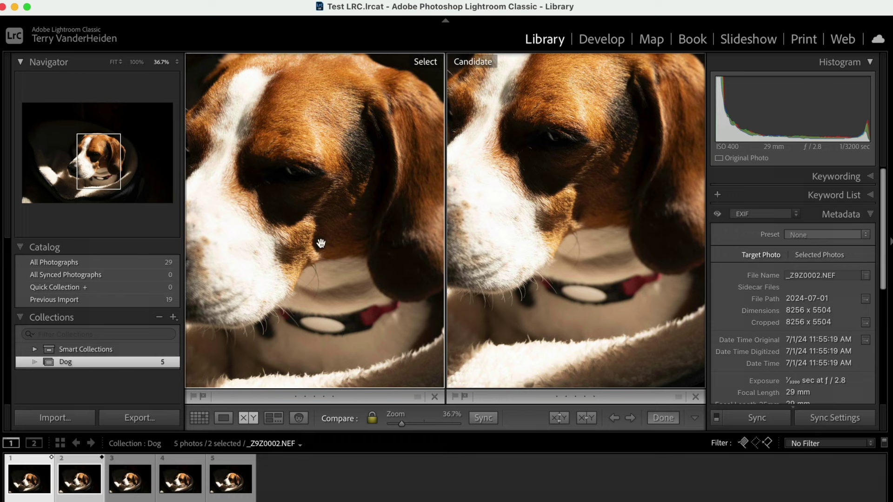
Advance the candidate to the fourth dog photo, flag it as a pick, and return to Grid
{"action": "left_click", "coordinate": [632, 418]}
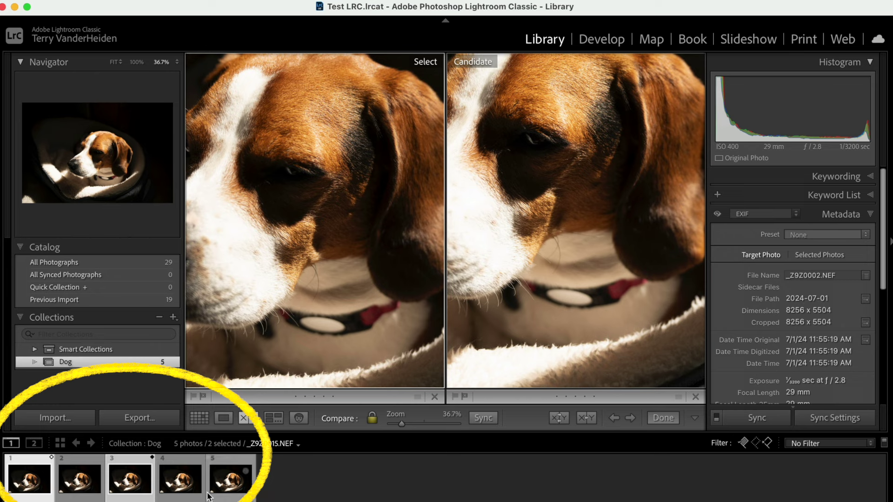
{"action": "left_click", "coordinate": [630, 420]}
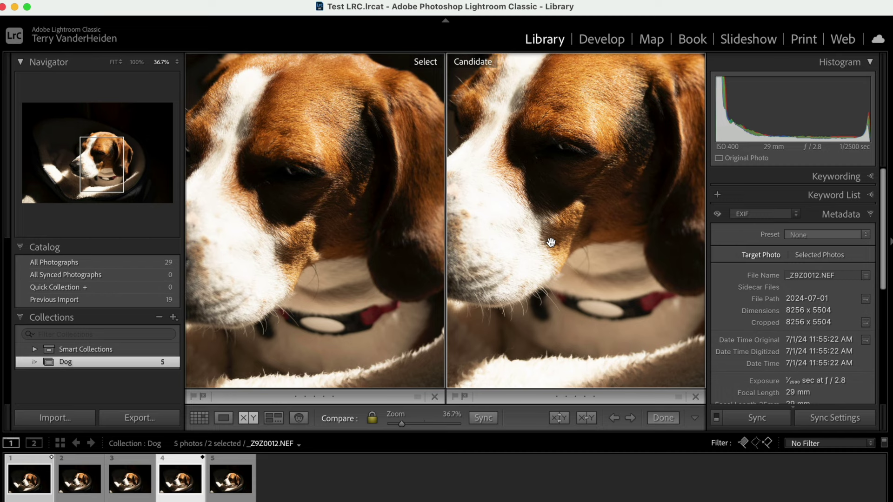
{"action": "key", "text": "p"}
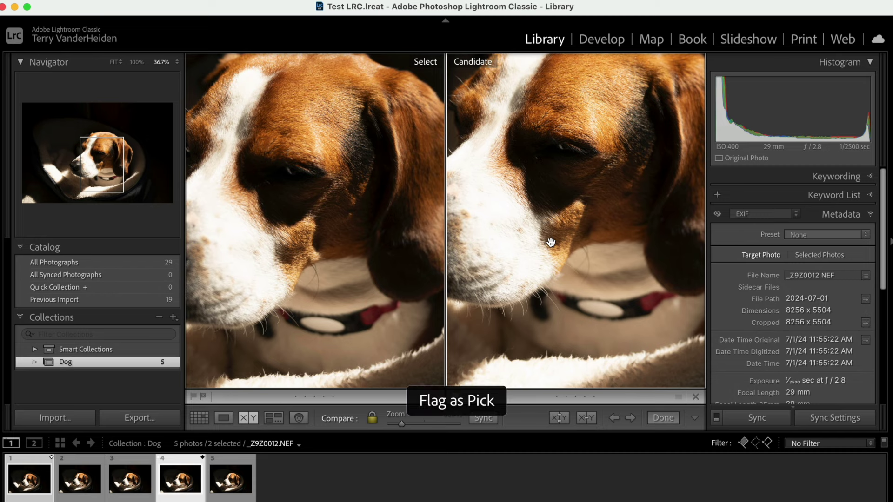
{"action": "key", "text": "g"}
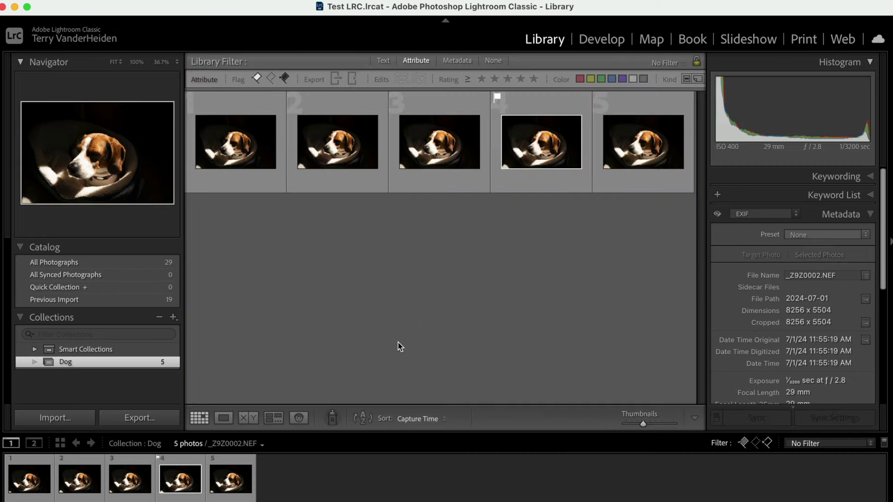
{"action": "left_click", "coordinate": [399, 347]}
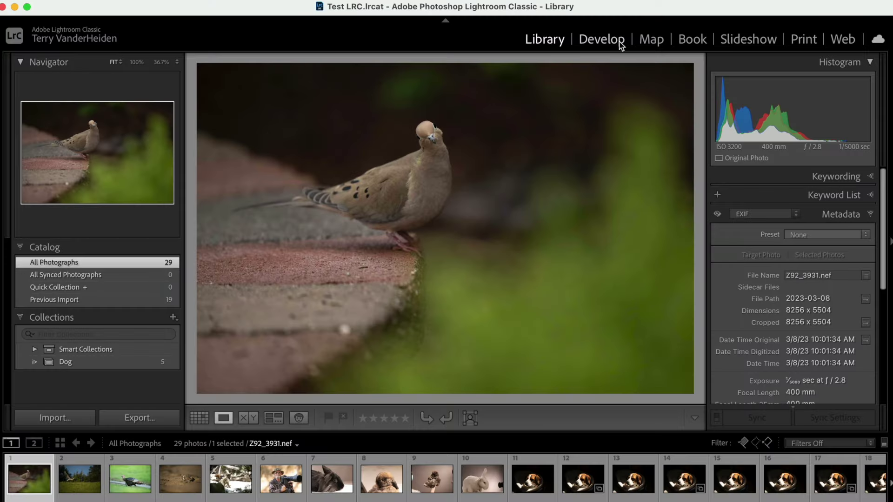
In Develop, set the dove photo's Exposure to +0.95 and Temp to 4,737
{"action": "left_click", "coordinate": [601, 40]}
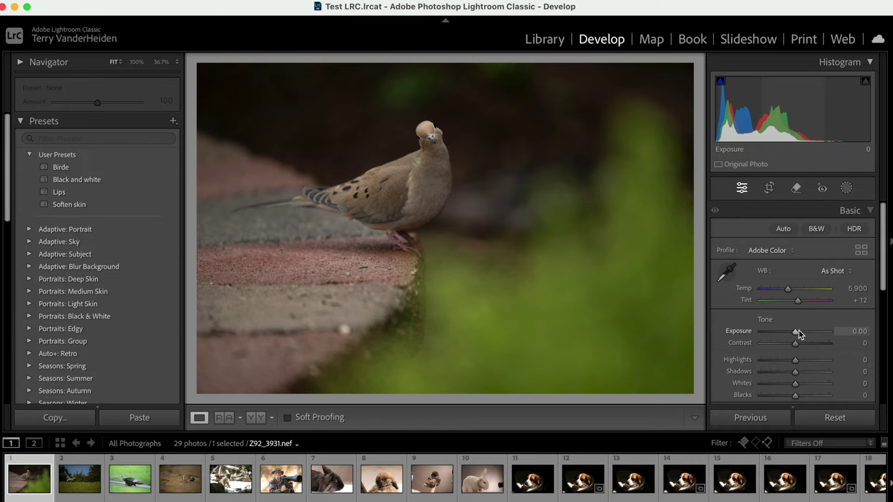
{"action": "left_click_drag", "start_coordinate": [795, 332], "coordinate": [802, 333]}
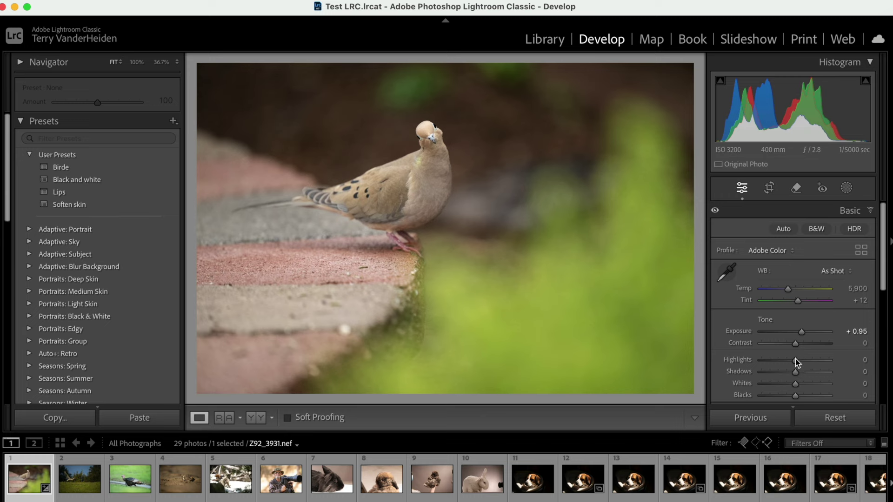
{"action": "left_click_drag", "start_coordinate": [790, 289], "coordinate": [782, 293]}
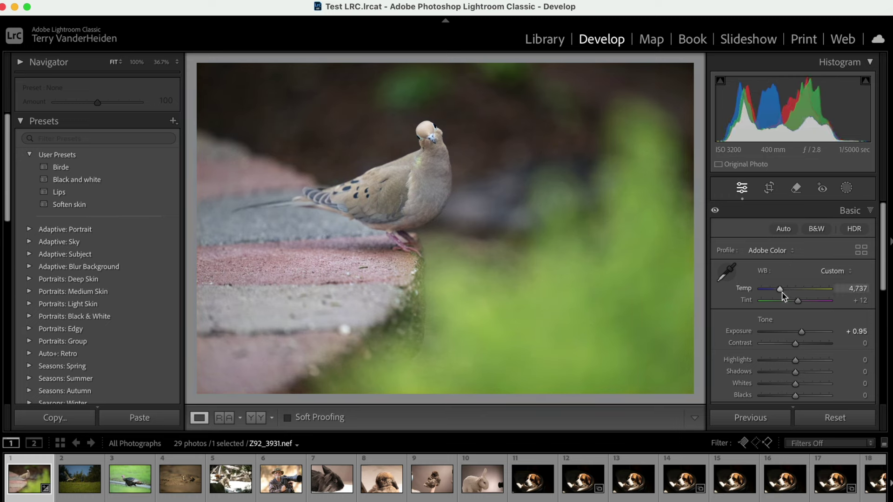
Expand the Tone Curve panel, then expand the Basic panel again
{"action": "scroll", "coordinate": [785, 295], "scroll_direction": "down", "scroll_amount": 3}
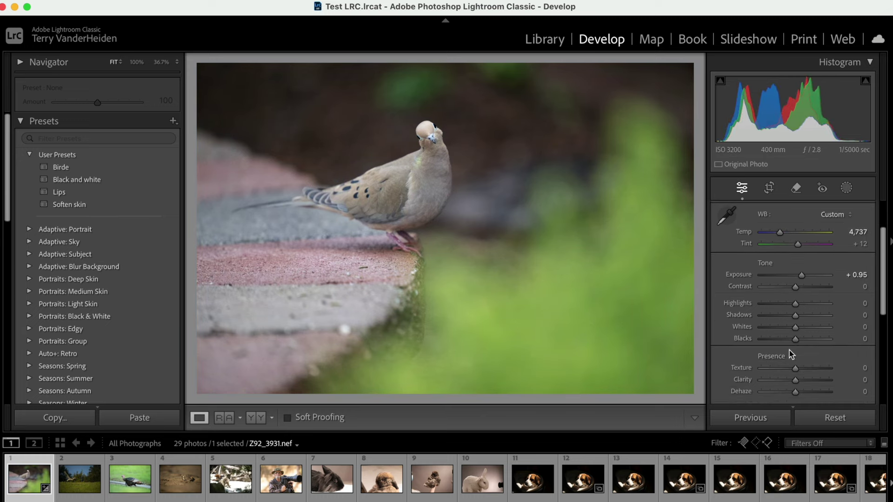
{"action": "scroll", "coordinate": [800, 326], "scroll_direction": "down", "scroll_amount": 4}
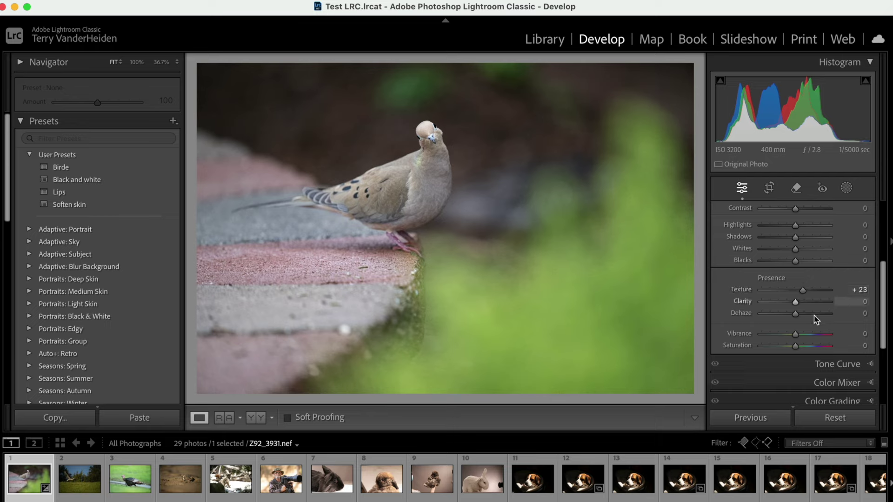
{"action": "scroll", "coordinate": [813, 317], "scroll_direction": "down", "scroll_amount": 3}
{"action": "left_click", "coordinate": [834, 296]}
{"action": "scroll", "coordinate": [835, 296], "scroll_direction": "down", "scroll_amount": 5}
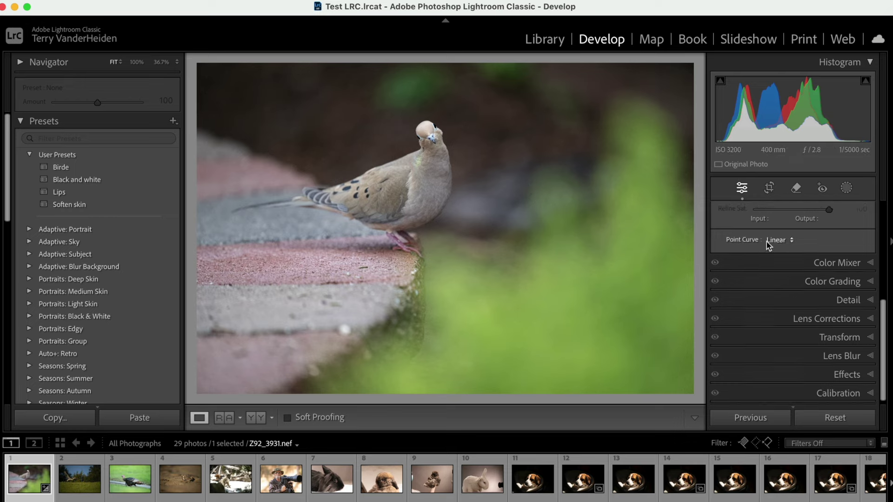
{"action": "scroll", "coordinate": [766, 242], "scroll_direction": "up", "scroll_amount": 5}
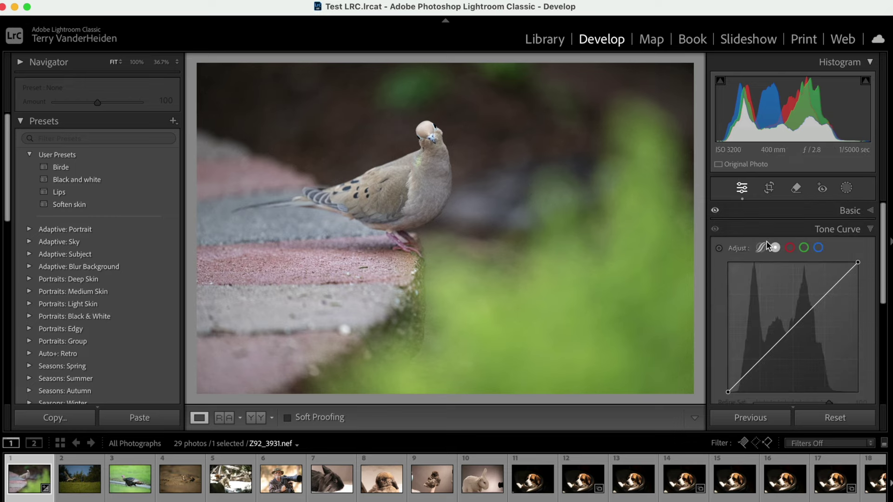
{"action": "left_click", "coordinate": [841, 212]}
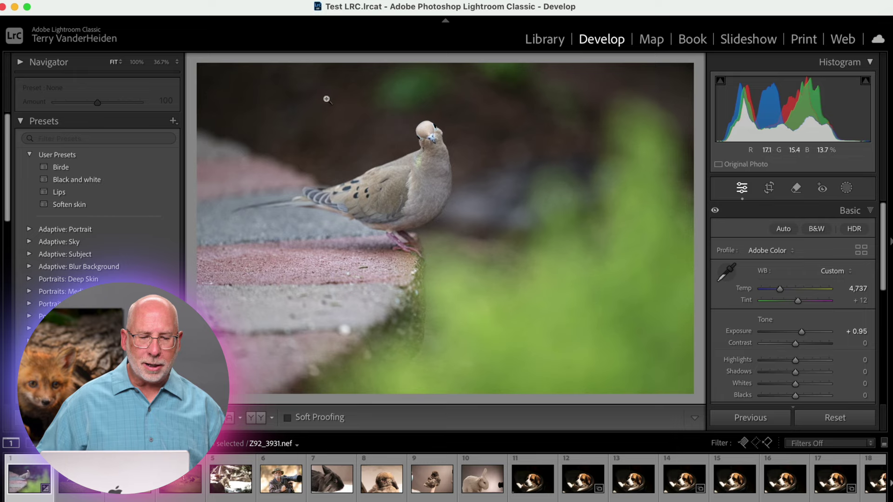
Quit Lightroom Classic and locate Test LRC.lrcat in Finder's Photos > Test LRC folder
{"action": "left_click", "coordinate": [85, 5]}
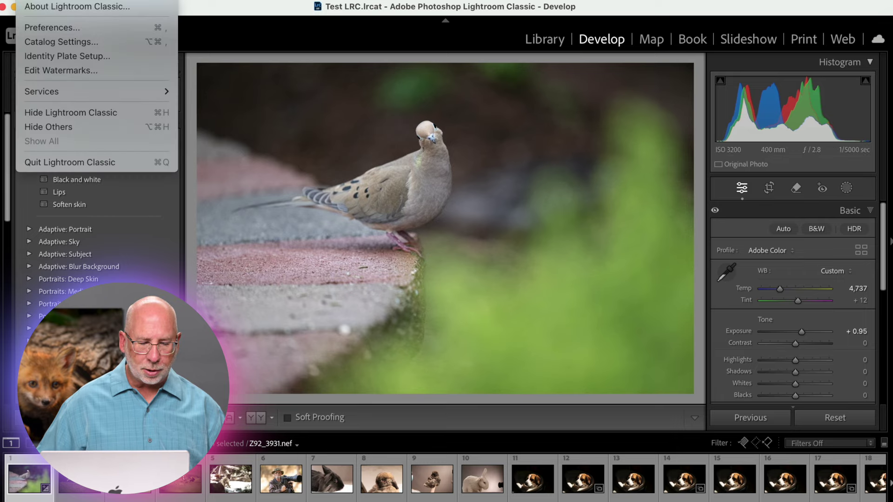
{"action": "left_click", "coordinate": [70, 162]}
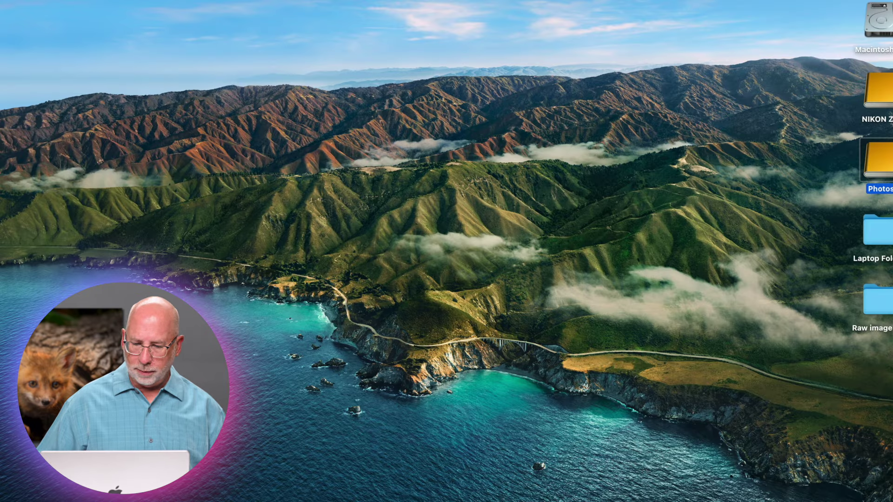
{"action": "key", "text": "super+o"}
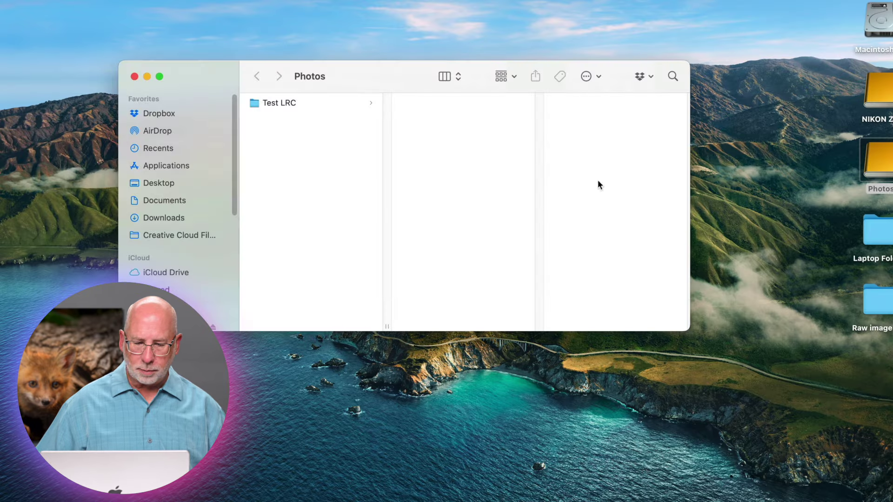
{"action": "left_click", "coordinate": [310, 104]}
{"action": "left_click", "coordinate": [411, 106]}
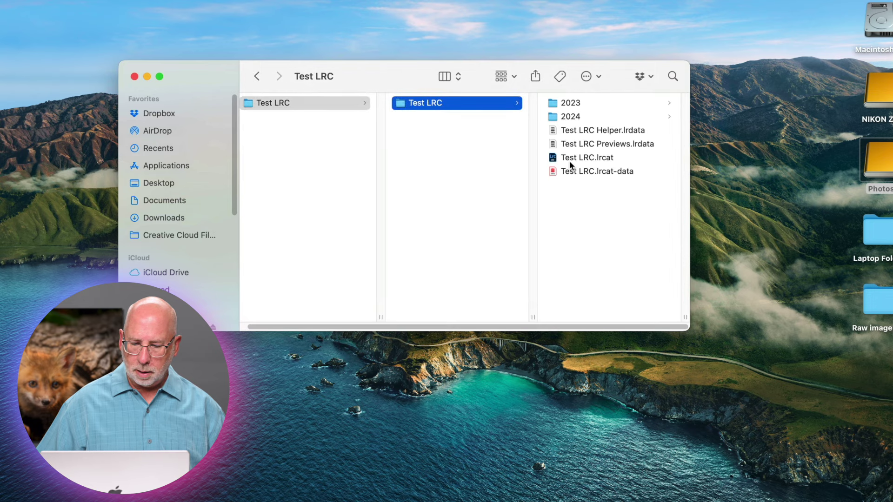
{"action": "left_click", "coordinate": [569, 160]}
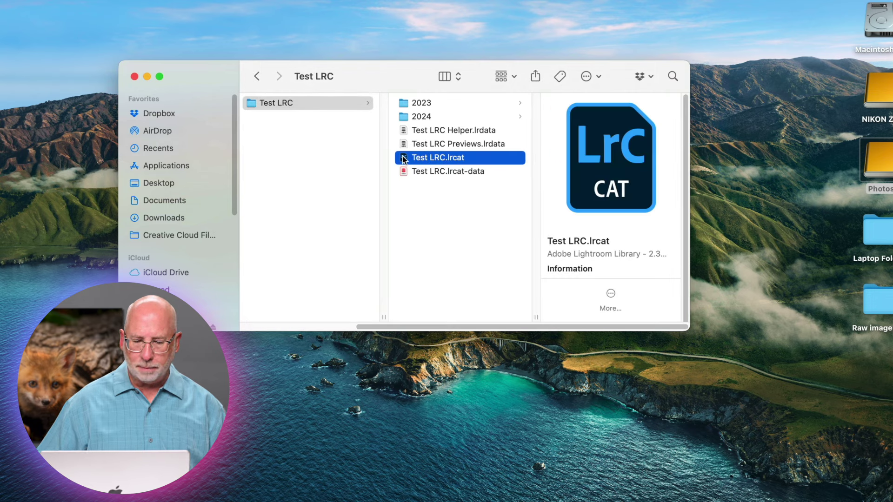
Reopen the Test LRC catalog and create a virtual copy of the dove photo
{"action": "double_click", "coordinate": [403, 159]}
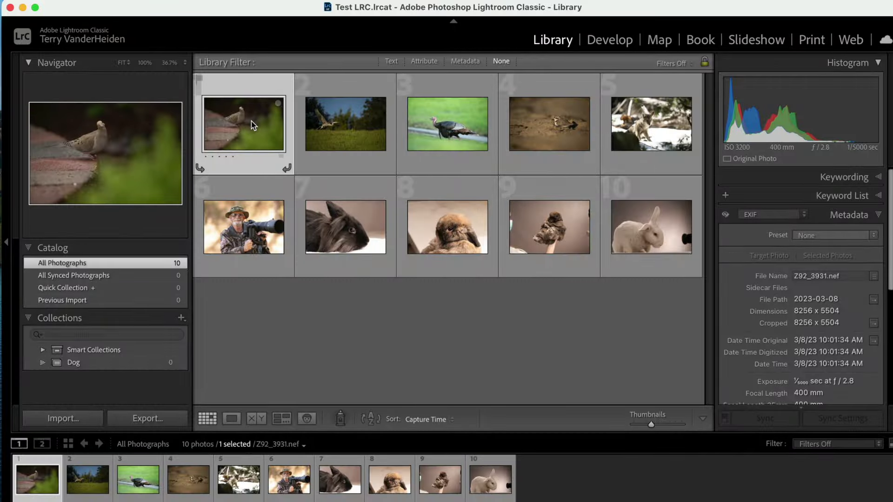
{"action": "right_click", "coordinate": [253, 125]}
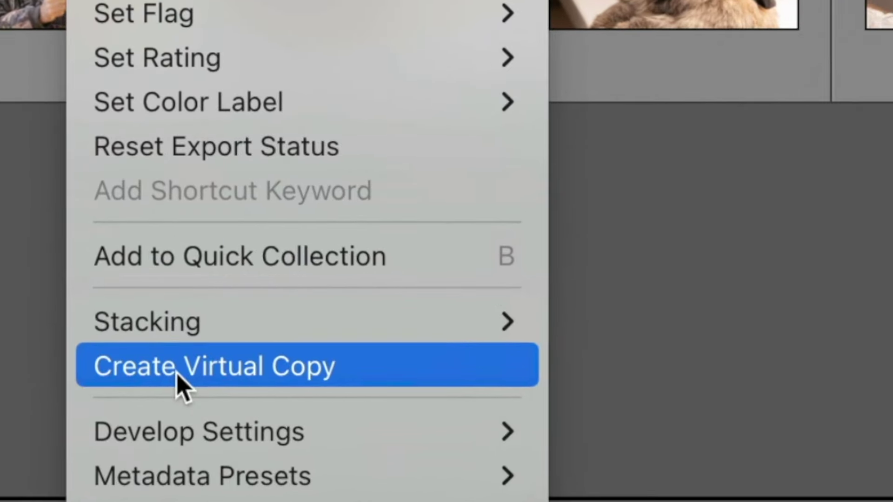
{"action": "left_click", "coordinate": [179, 384]}
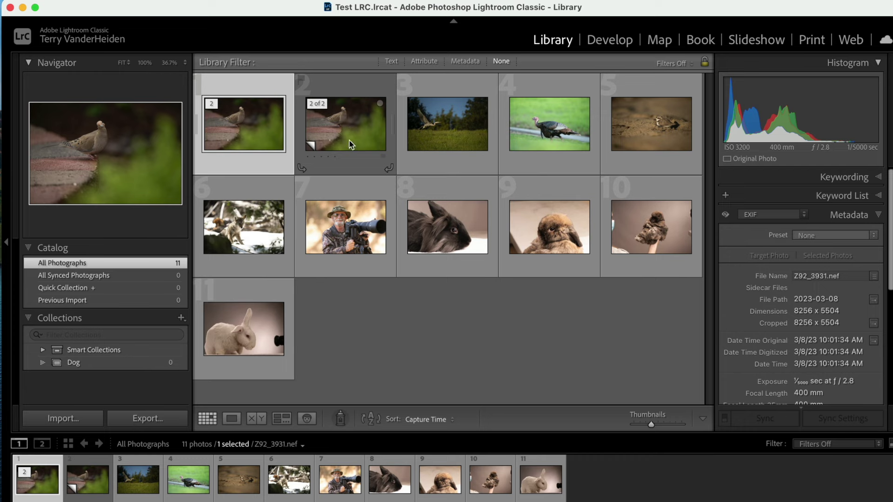
Open the dove's virtual copy in Develop and brighten its Exposure to +1.45
{"action": "double_click", "coordinate": [358, 128]}
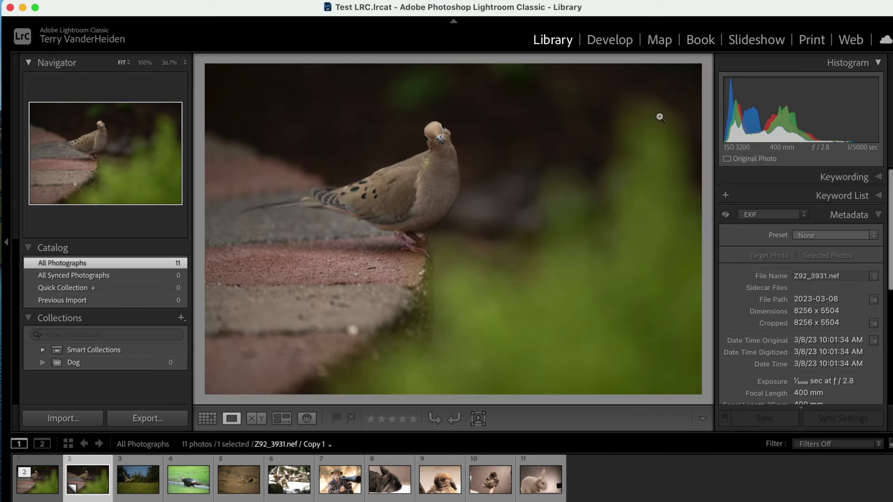
{"action": "left_click", "coordinate": [624, 40]}
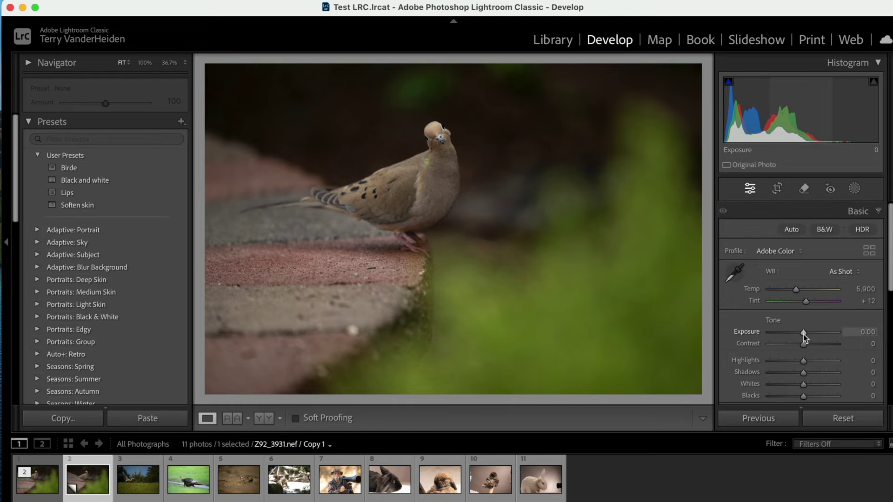
{"action": "left_click_drag", "start_coordinate": [803, 333], "coordinate": [837, 373]}
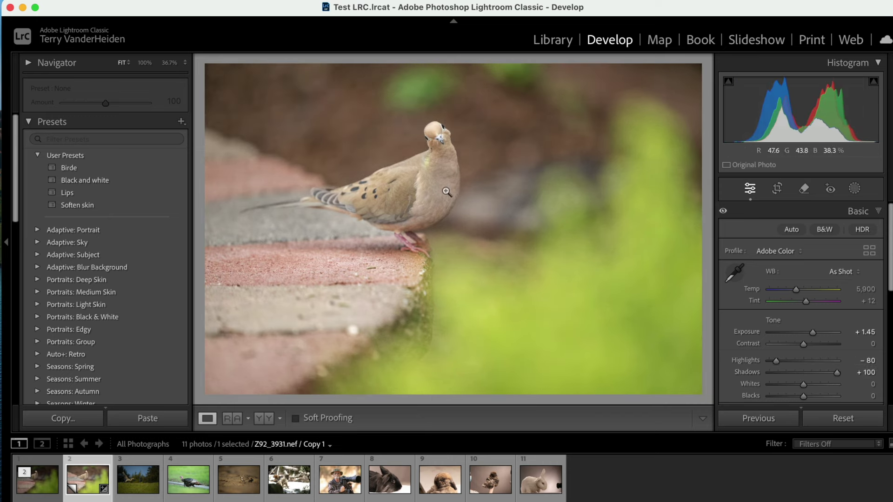
Compare the original dove with its brightened virtual copy, zoomed in on the bird
{"action": "key", "text": "g"}
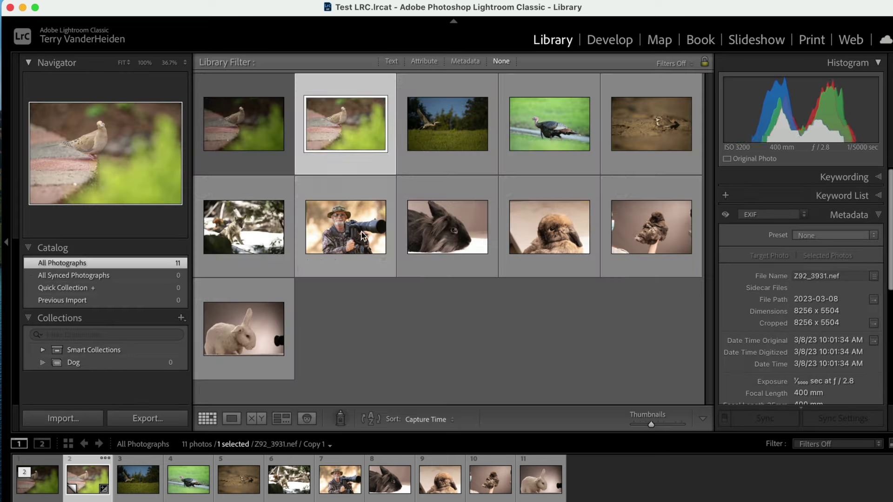
{"action": "left_click", "coordinate": [239, 129], "text": "super"}
{"action": "key", "text": "c"}
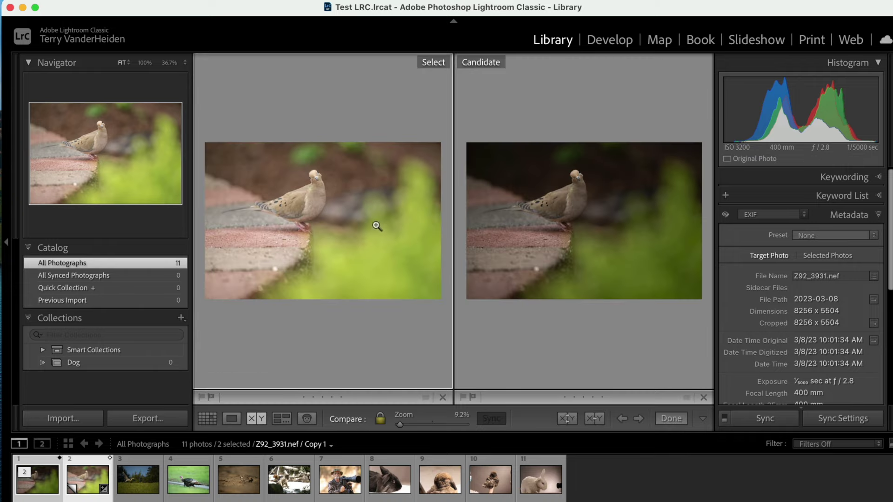
{"action": "left_click", "coordinate": [343, 193]}
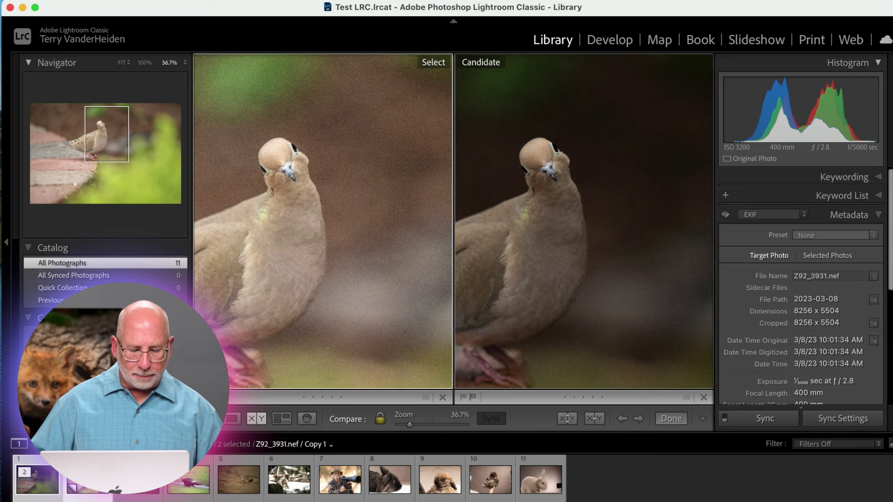
Remove the dove's virtual copy from Lightroom, leaving 10 photos in the catalog
{"action": "key", "text": "g"}
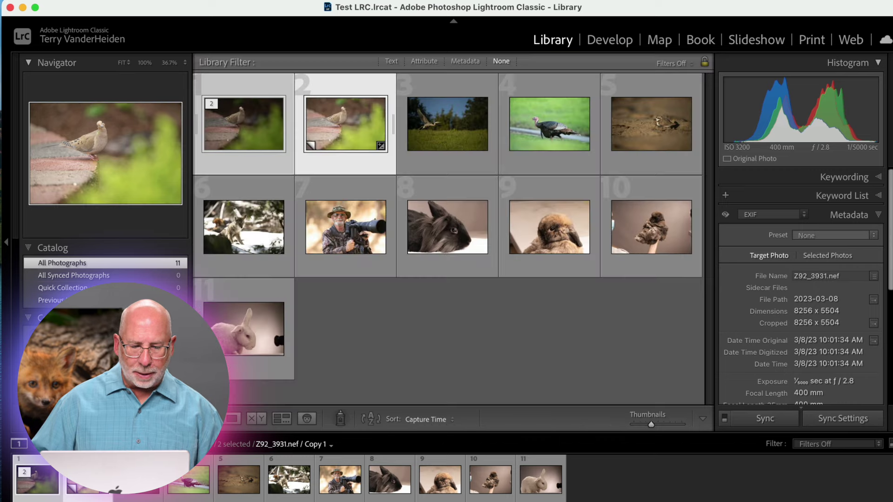
{"action": "left_click", "coordinate": [356, 358]}
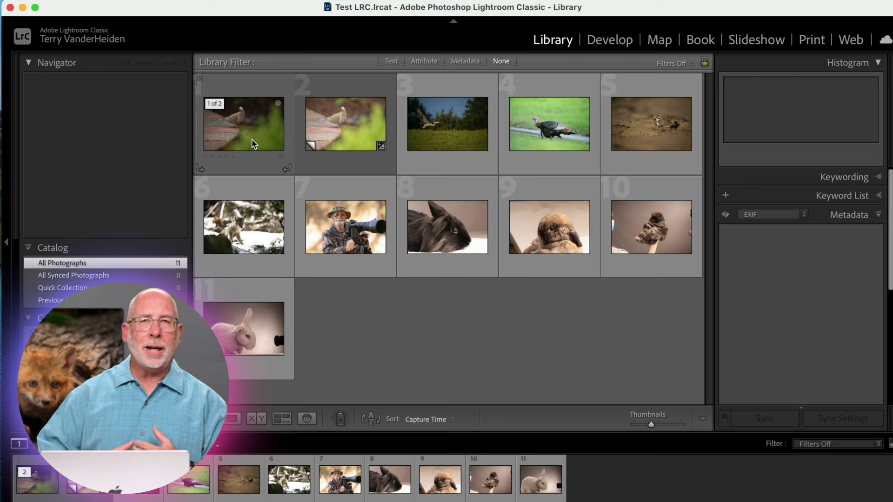
{"action": "mouse_move", "coordinate": [254, 144]}
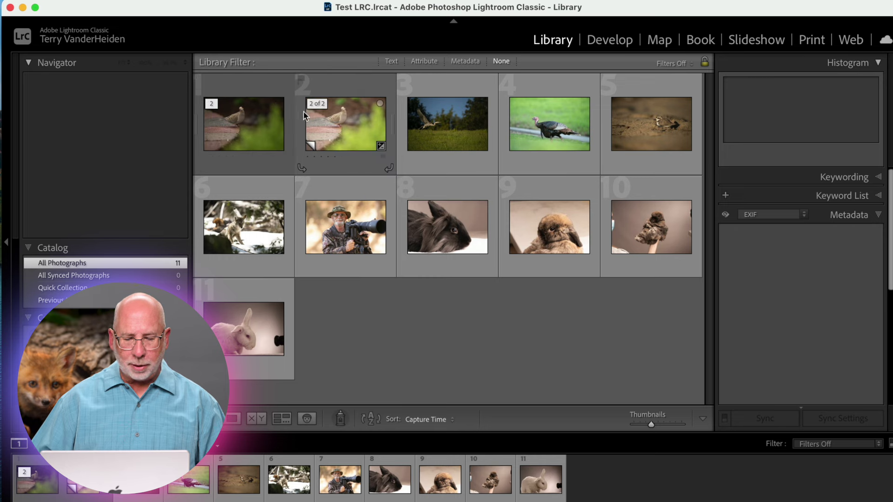
{"action": "left_click", "coordinate": [321, 123]}
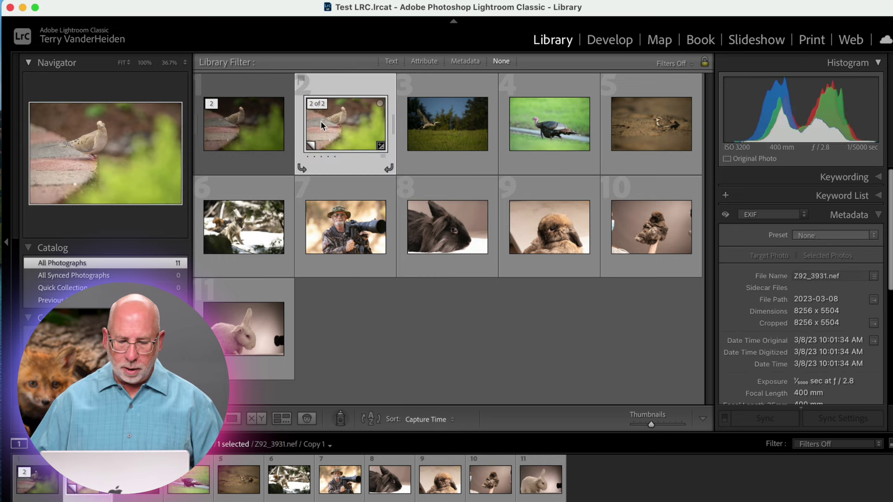
{"action": "key", "text": "Delete"}
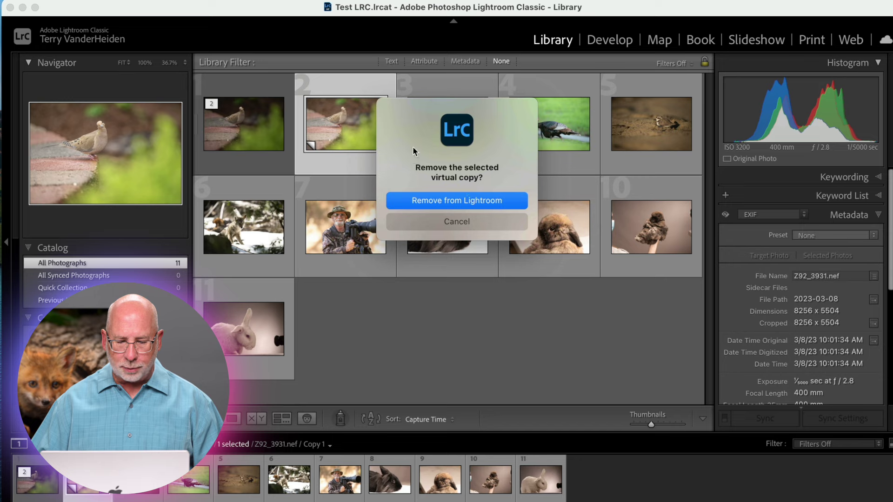
{"action": "left_click", "coordinate": [473, 201]}
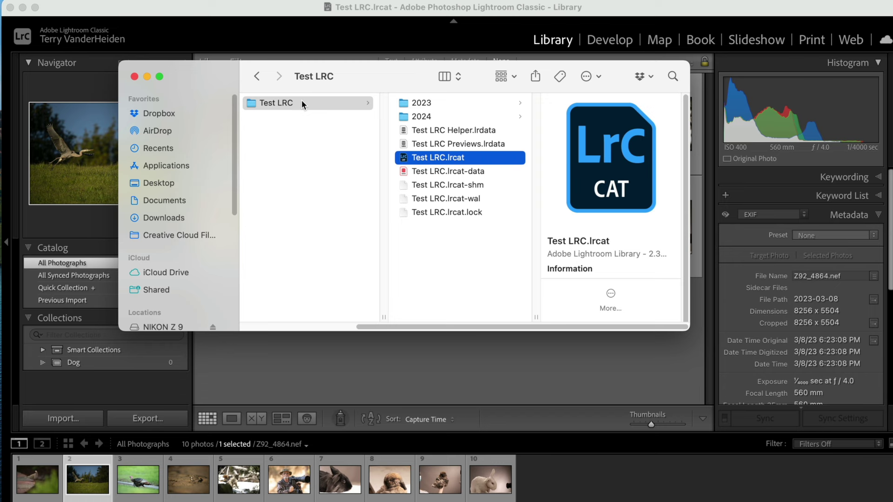
Browse the 2023 and 2024 folders, then open Get Info for the Test LRC folder
{"action": "left_click", "coordinate": [410, 103]}
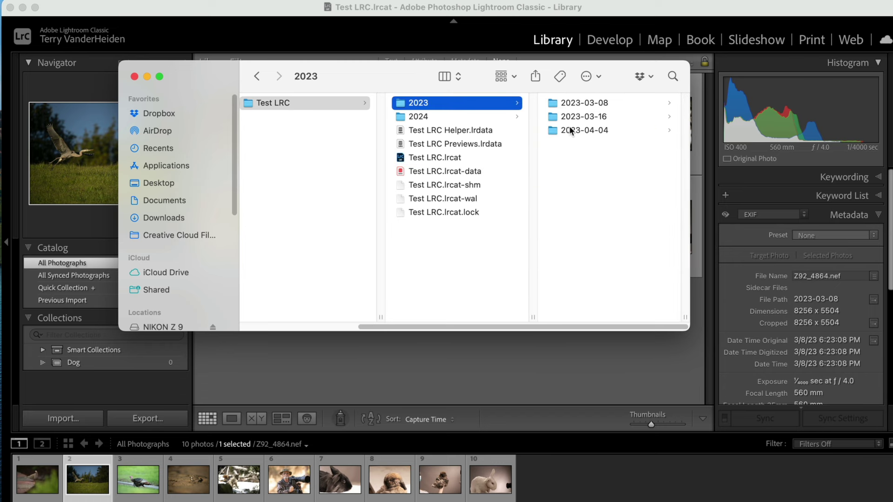
{"action": "left_click", "coordinate": [436, 116]}
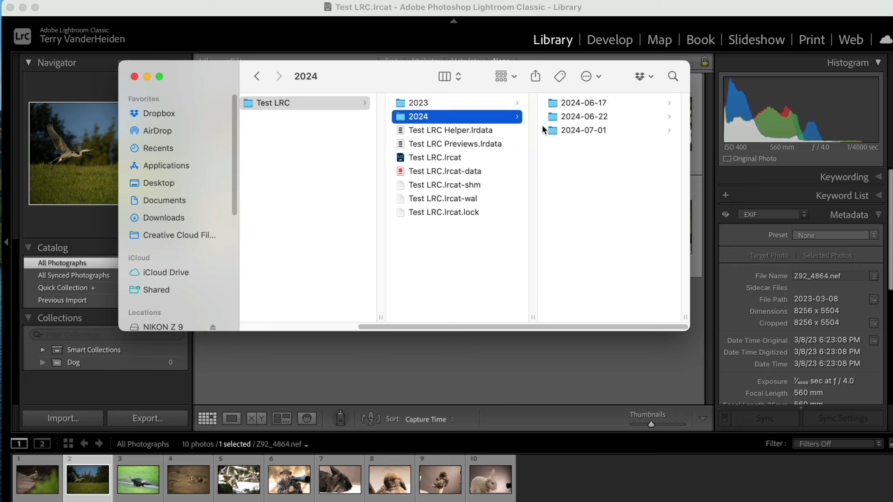
{"action": "left_click", "coordinate": [252, 103]}
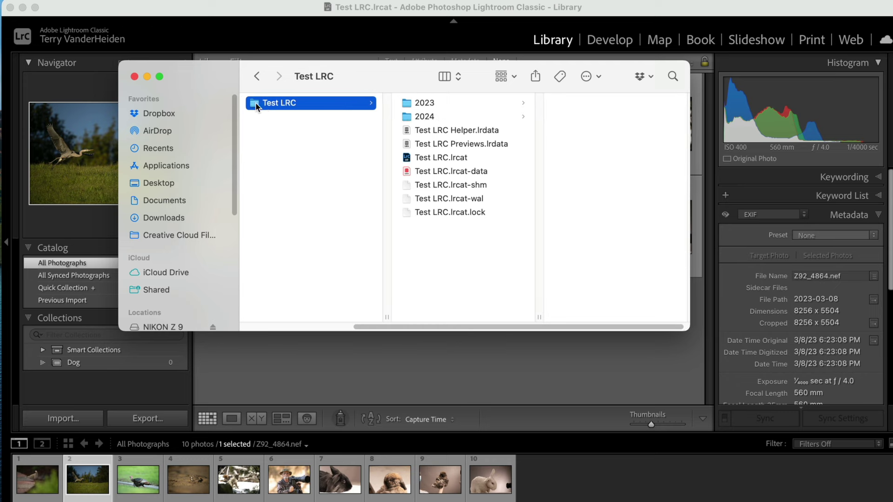
{"action": "right_click", "coordinate": [257, 106]}
{"action": "left_click", "coordinate": [278, 151]}
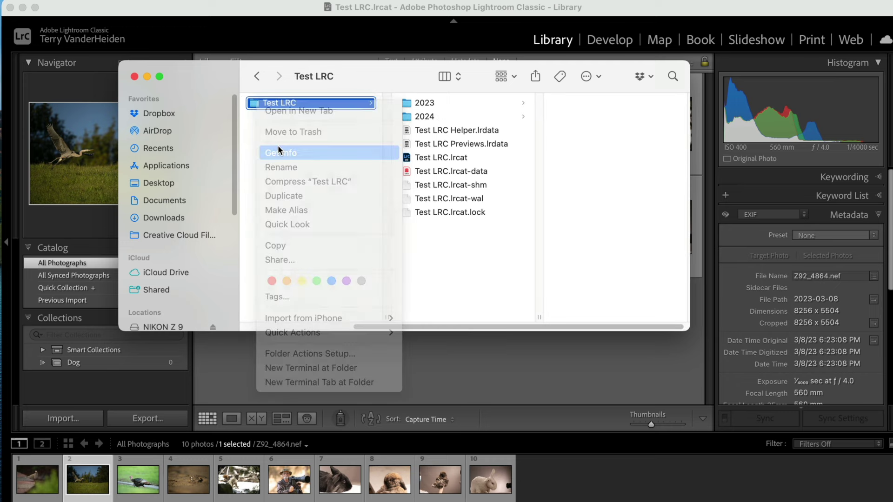
Screenshot the 627.4 MB, 26-item size details, close the Info window, and return to Lightroom
{"action": "left_click_drag", "start_coordinate": [130, 11], "coordinate": [461, 79]}
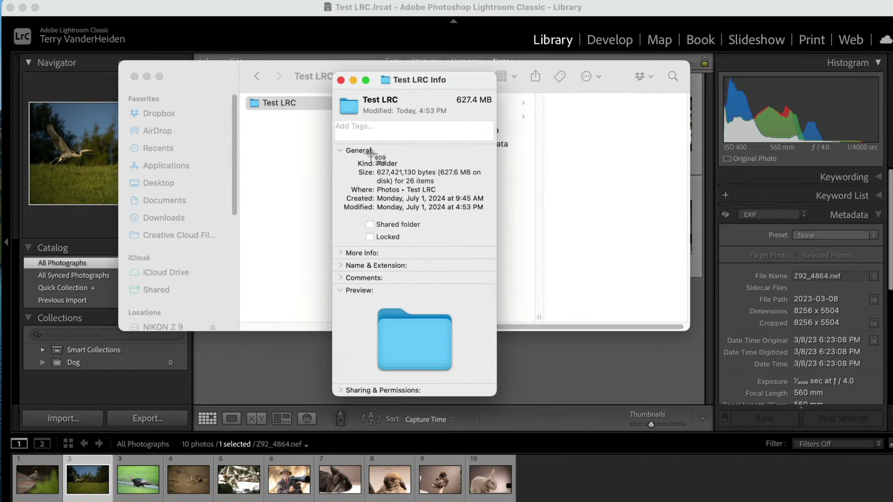
{"action": "key", "text": "super+shift+4"}
{"action": "left_click_drag", "start_coordinate": [335, 146], "coordinate": [491, 226]}
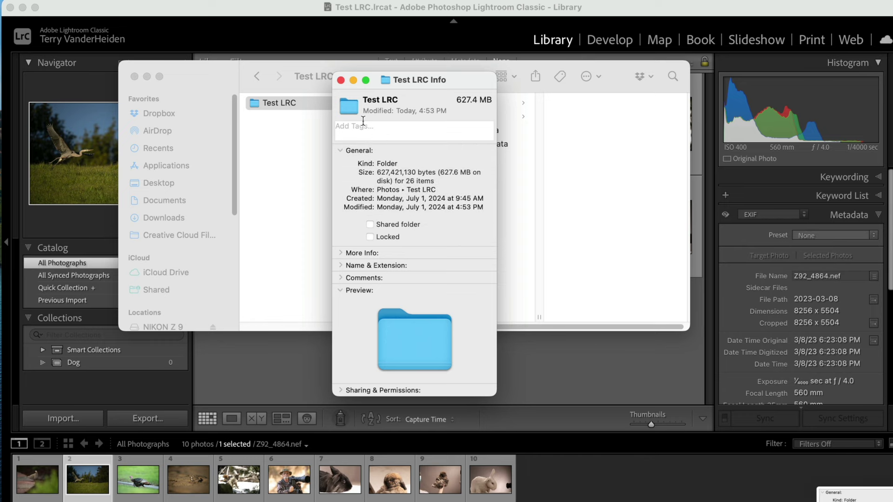
{"action": "left_click", "coordinate": [341, 80]}
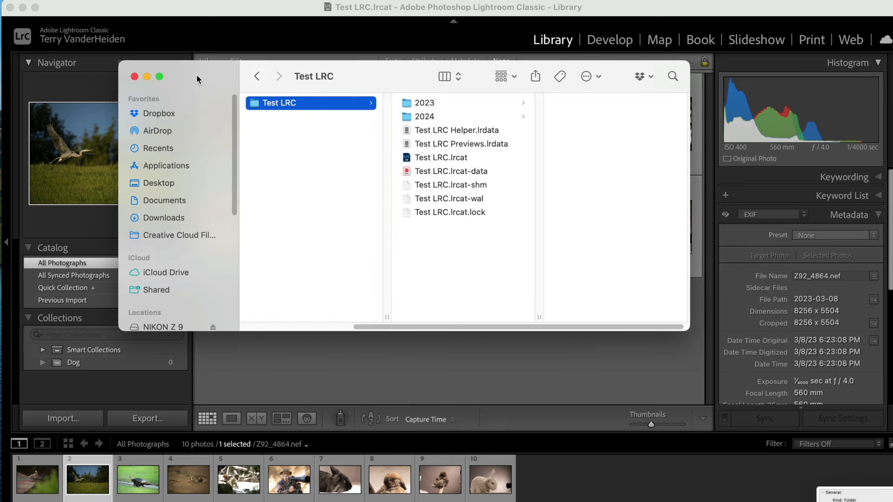
{"action": "left_click", "coordinate": [251, 24]}
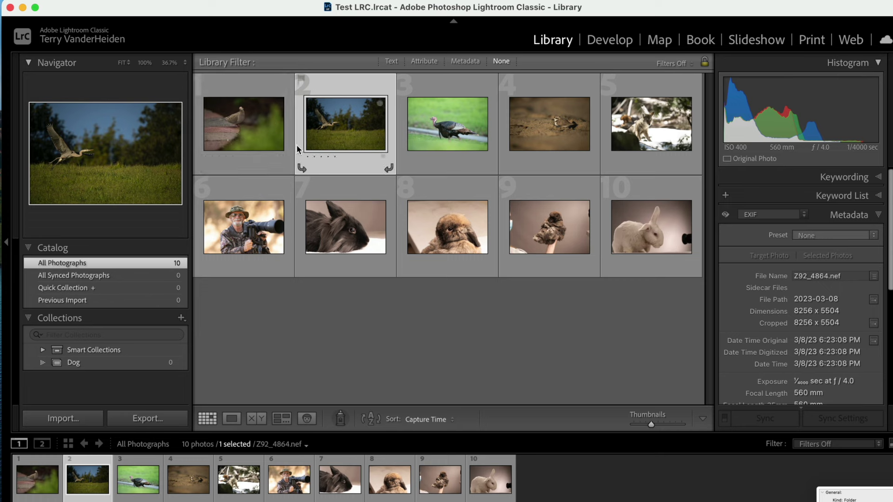
Create virtual copies of all 10 photos, bringing the catalog to 20, then select the original dove
{"action": "left_click", "coordinate": [250, 127]}
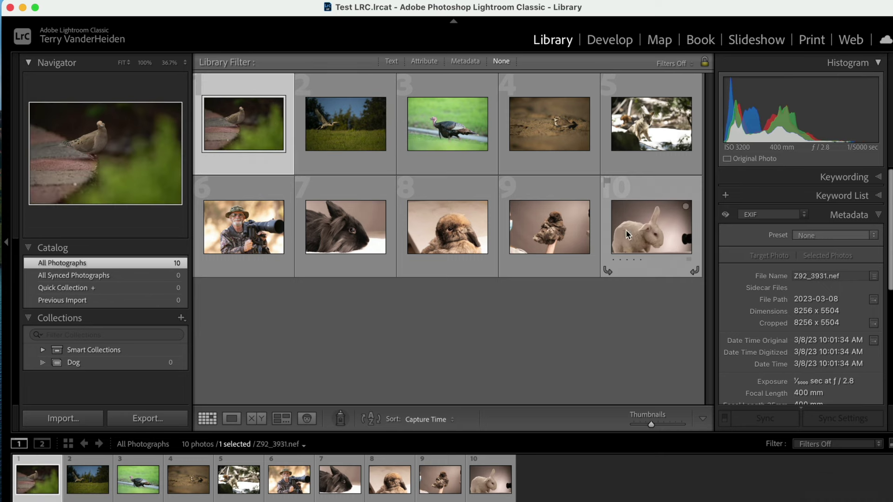
{"action": "key", "text": "super+a"}
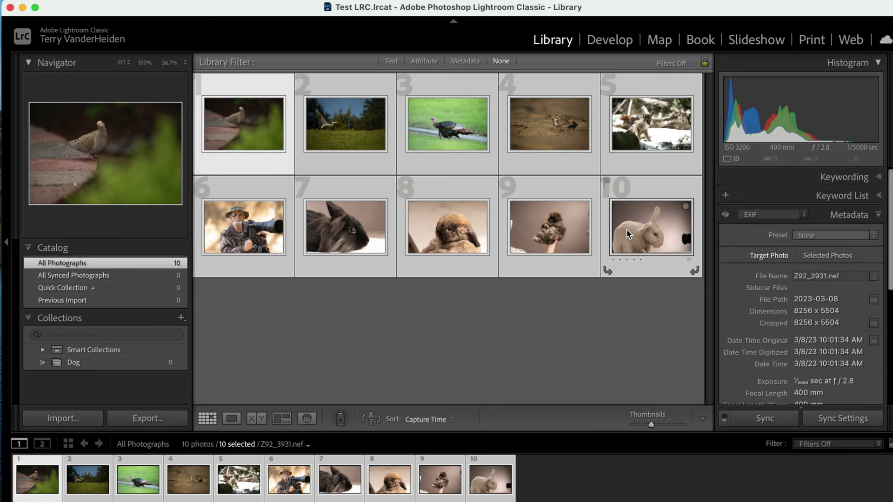
{"action": "right_click", "coordinate": [626, 233]}
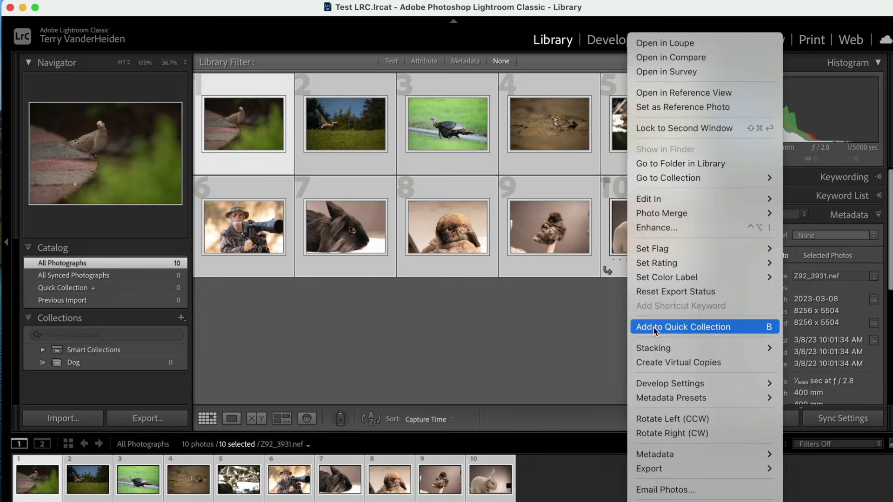
{"action": "left_click", "coordinate": [675, 360]}
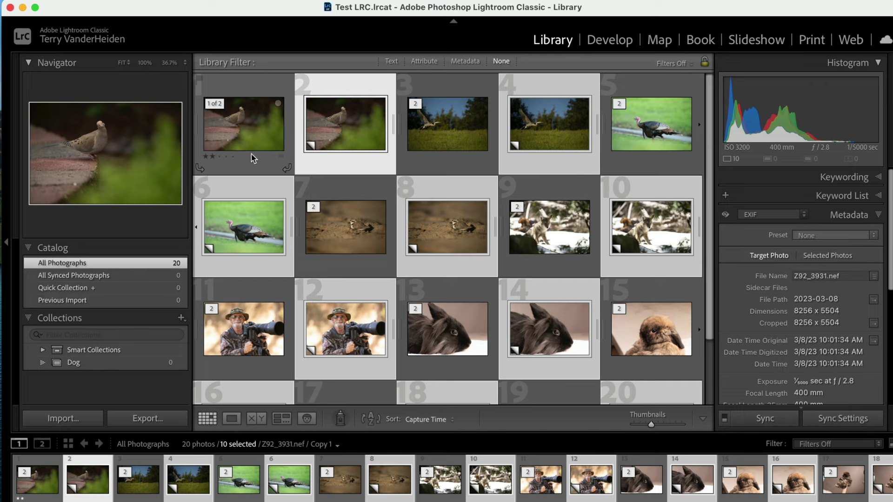
{"action": "left_click", "coordinate": [216, 157]}
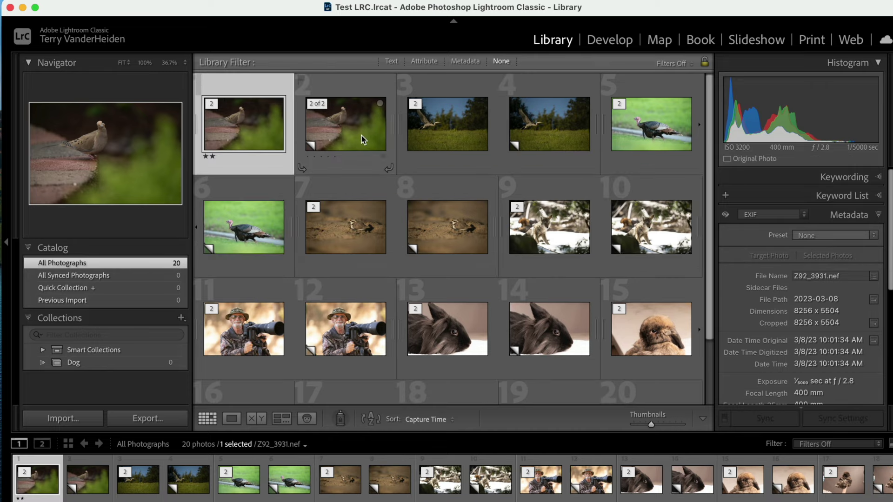
Set the dove copy to Exposure −0.10, Highlights +43, Shadows +70, Saturation +21, then return to Grid
{"action": "mouse_move", "coordinate": [362, 135]}
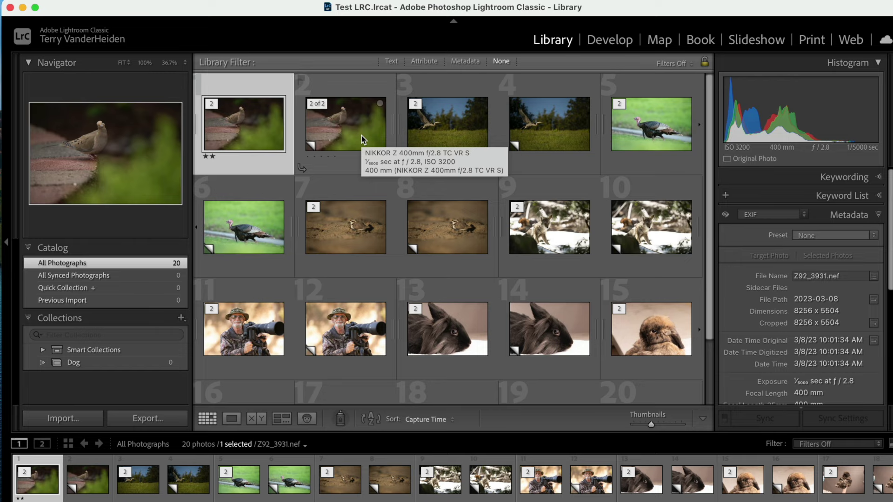
{"action": "double_click", "coordinate": [361, 135]}
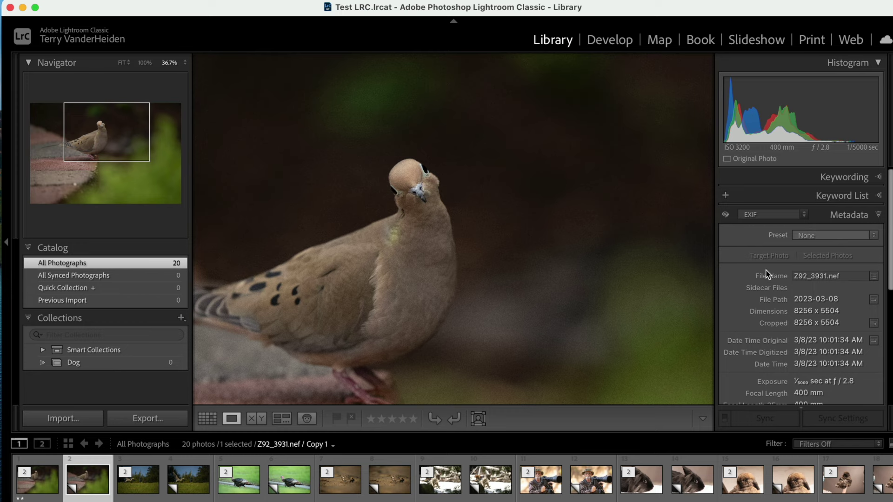
{"action": "left_click", "coordinate": [620, 44]}
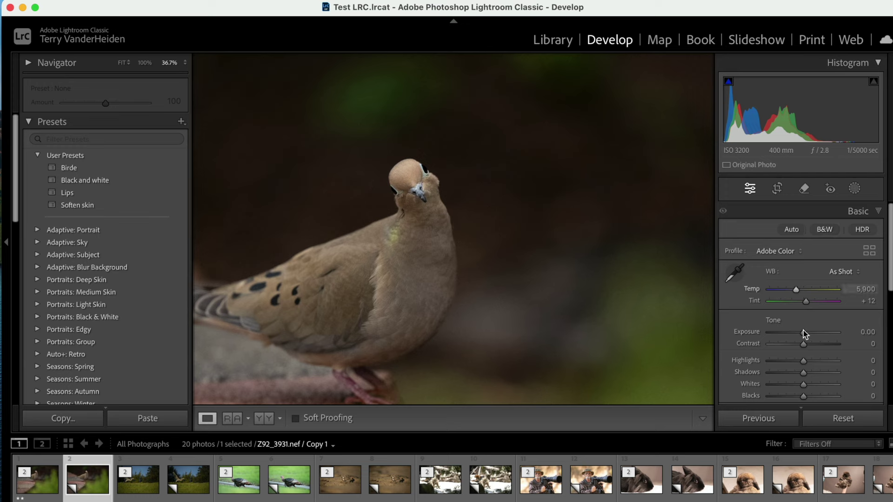
{"action": "left_click_drag", "start_coordinate": [803, 333], "coordinate": [797, 333]}
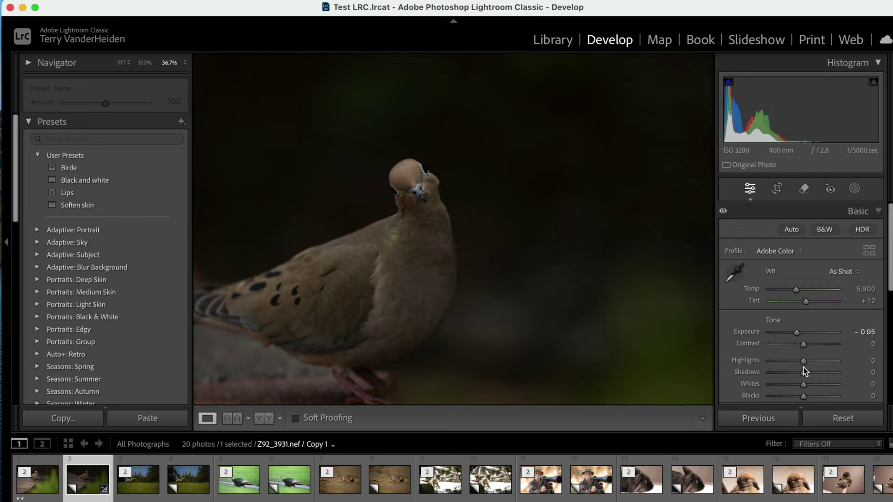
{"action": "left_click_drag", "start_coordinate": [811, 361], "coordinate": [818, 360]}
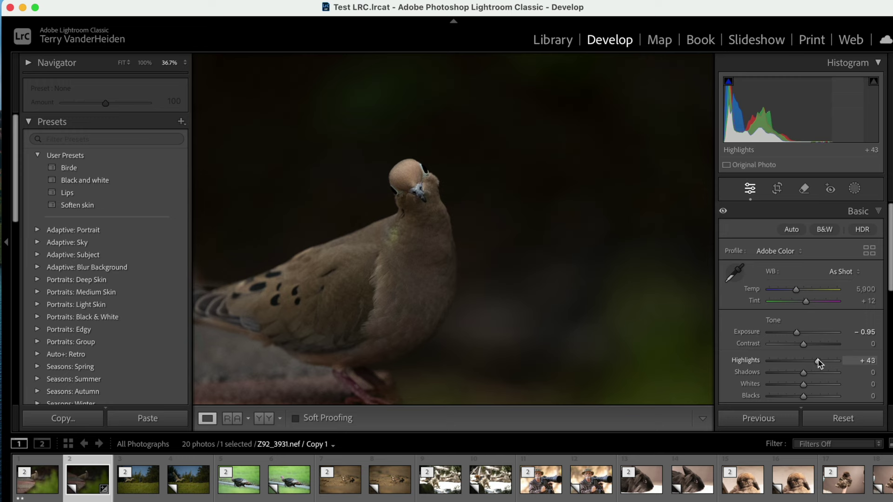
{"action": "scroll", "coordinate": [819, 360], "scroll_direction": "down", "scroll_amount": 4}
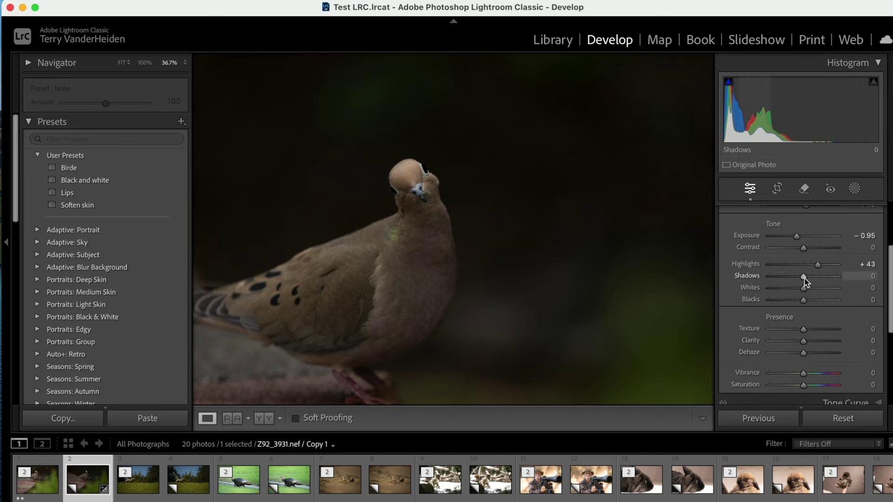
{"action": "left_click_drag", "start_coordinate": [803, 277], "coordinate": [828, 277]}
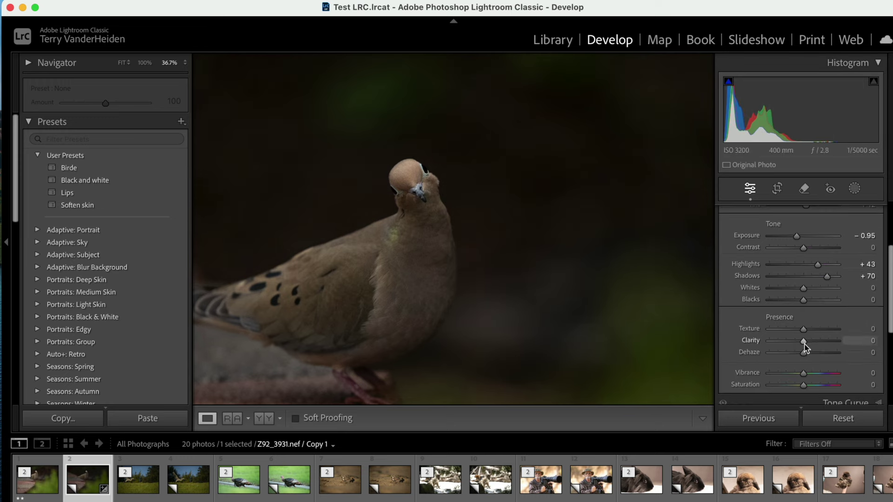
{"action": "left_click_drag", "start_coordinate": [805, 384], "coordinate": [810, 384]}
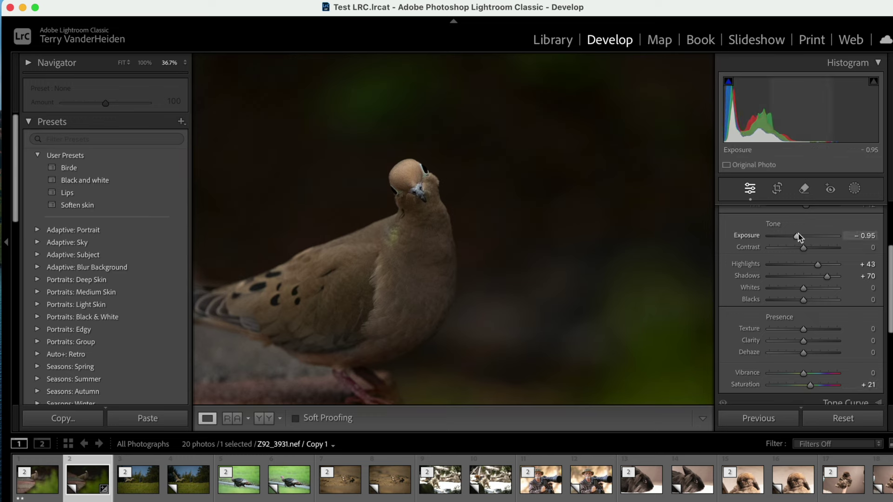
{"action": "left_click_drag", "start_coordinate": [798, 234], "coordinate": [804, 235]}
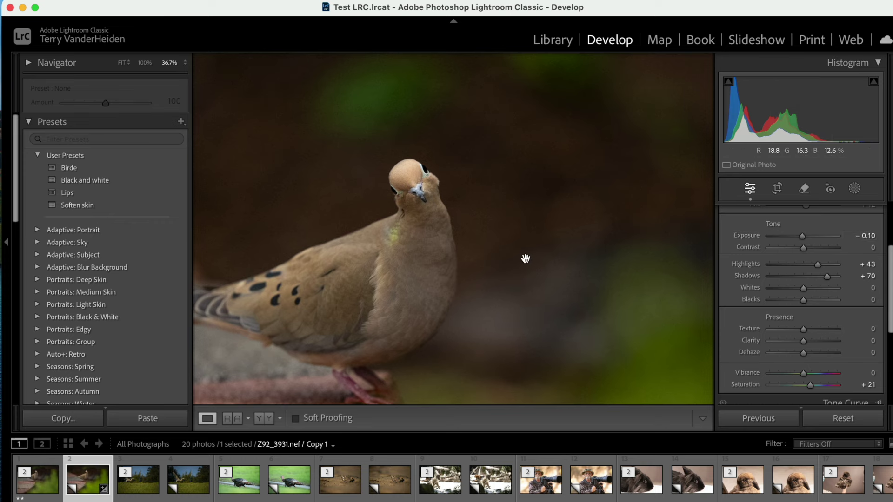
{"action": "key", "text": "g"}
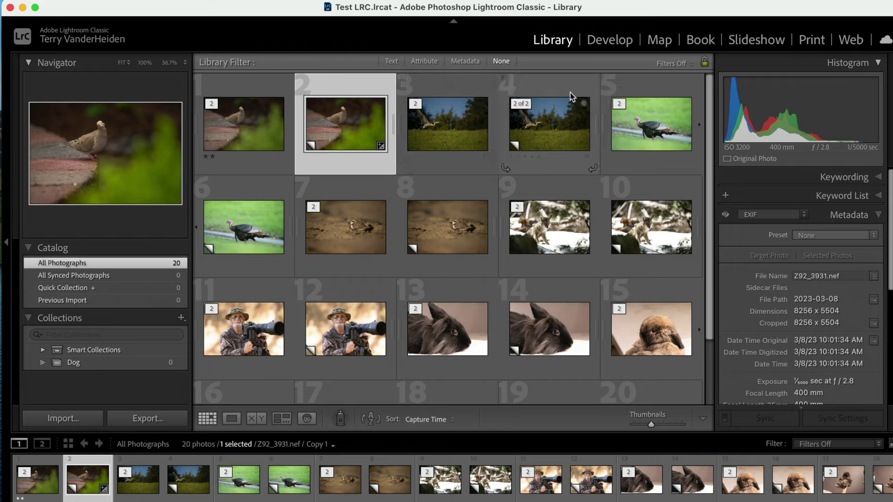
Synchronize the dove copy's Develop settings onto the original dove photo
{"action": "left_click", "coordinate": [609, 41]}
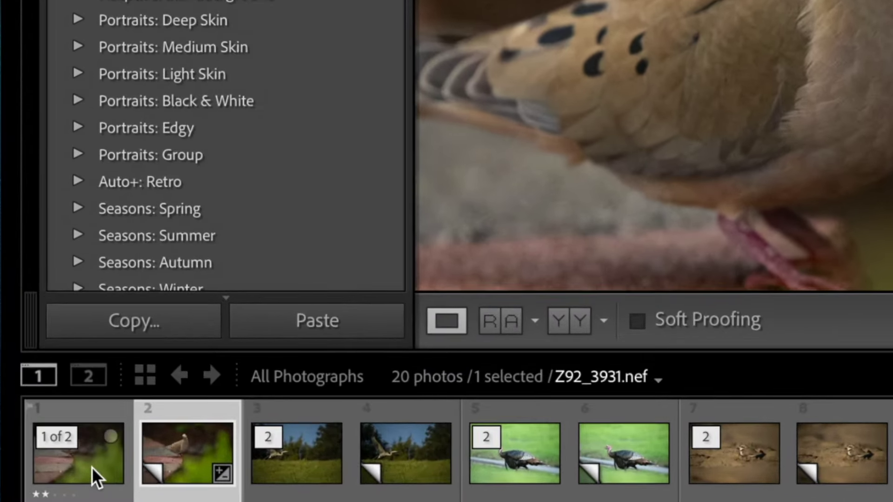
{"action": "left_click", "coordinate": [91, 467], "text": "ctrl"}
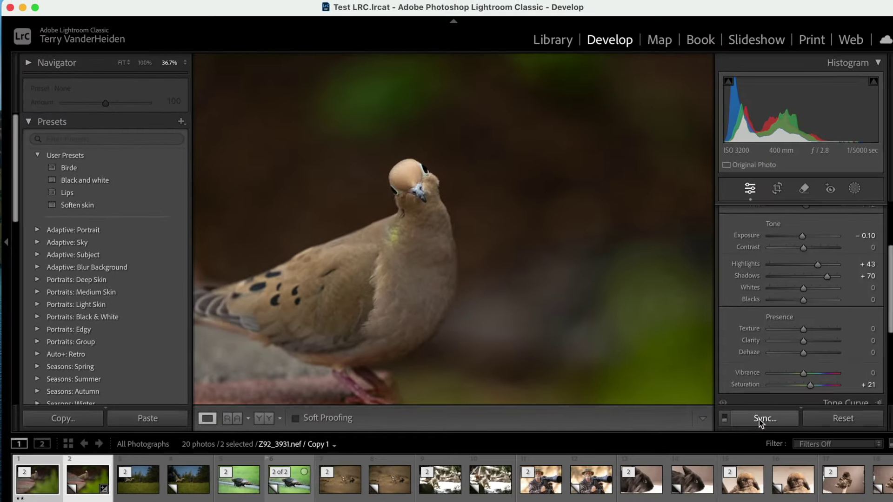
{"action": "left_click", "coordinate": [759, 421]}
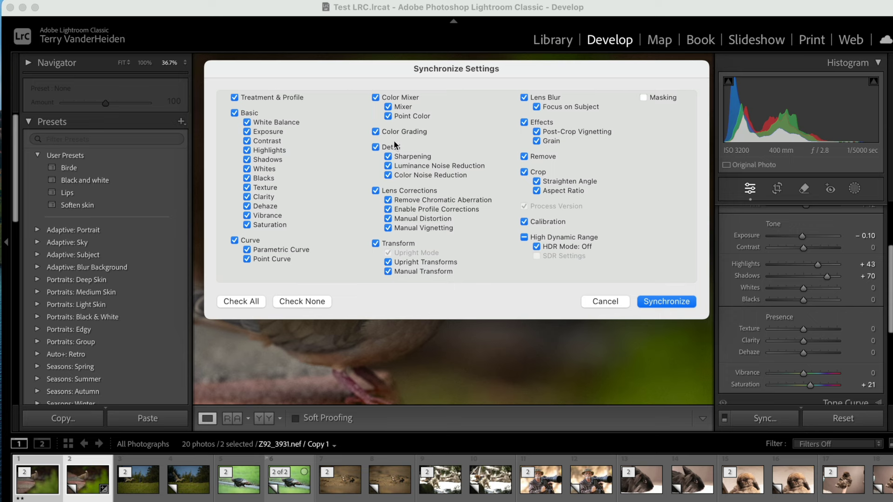
{"action": "left_click", "coordinate": [667, 302]}
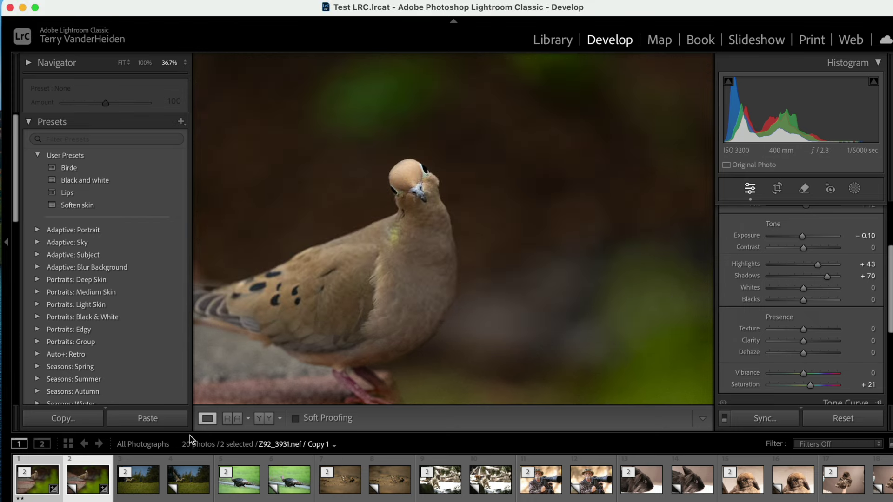
{"action": "key", "text": "g"}
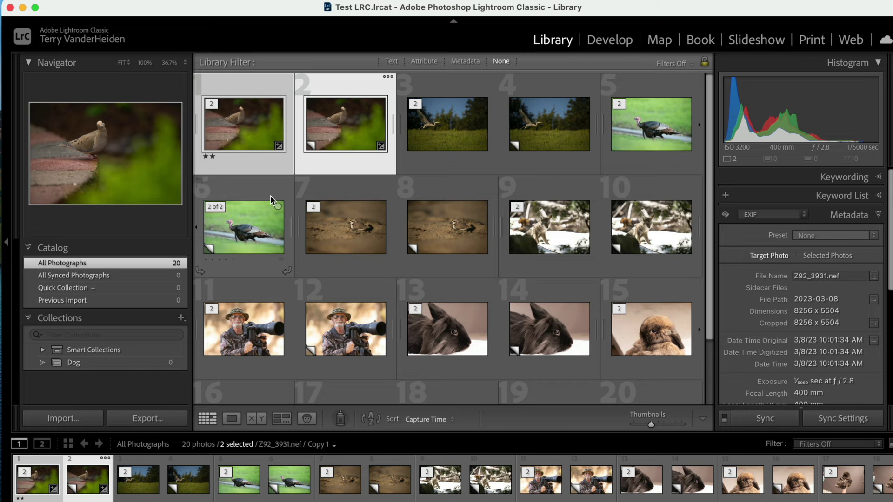
Compare the two dove photos in Survey view, then return to the grid and select the dove copy
{"action": "key", "text": "n"}
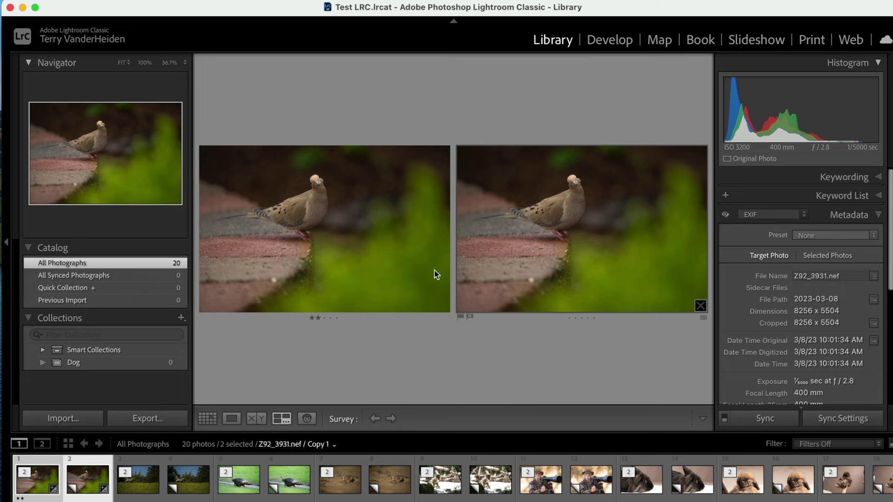
{"action": "left_click", "coordinate": [207, 420]}
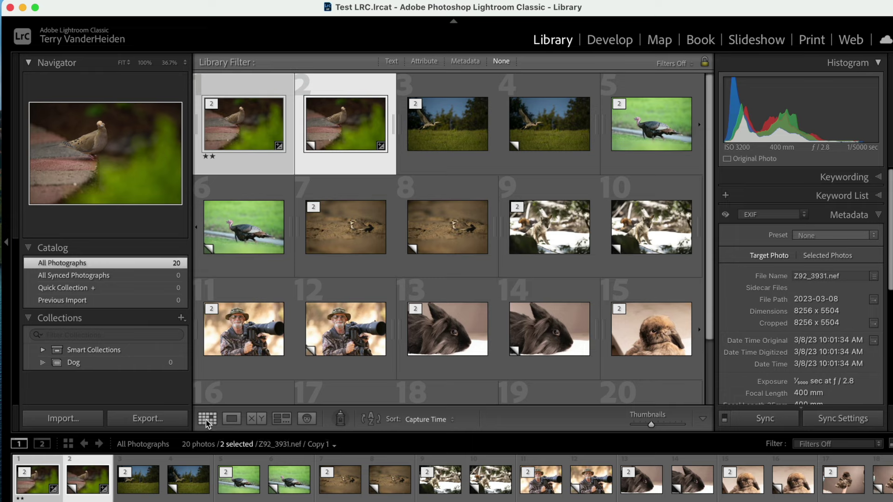
{"action": "left_click", "coordinate": [462, 239]}
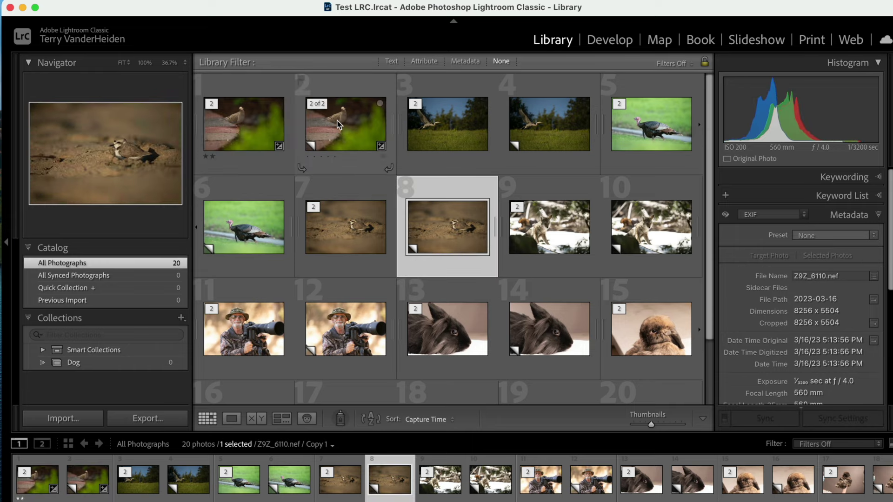
{"action": "left_click", "coordinate": [339, 125]}
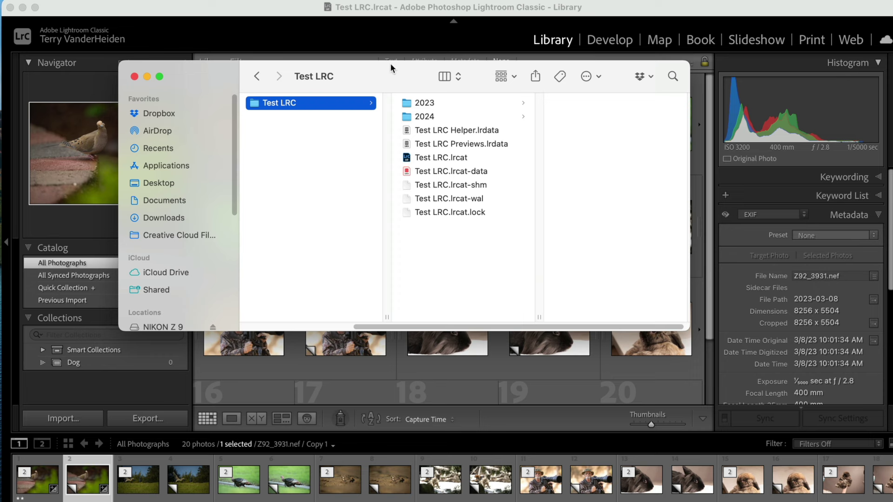
Open Get Info for the Test LRC folder and move its window toward the centre
{"action": "right_click", "coordinate": [264, 106]}
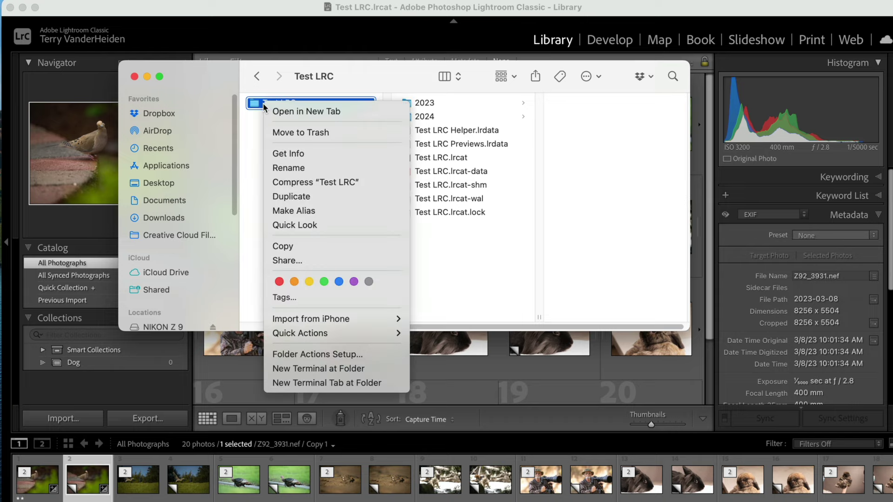
{"action": "left_click", "coordinate": [295, 154]}
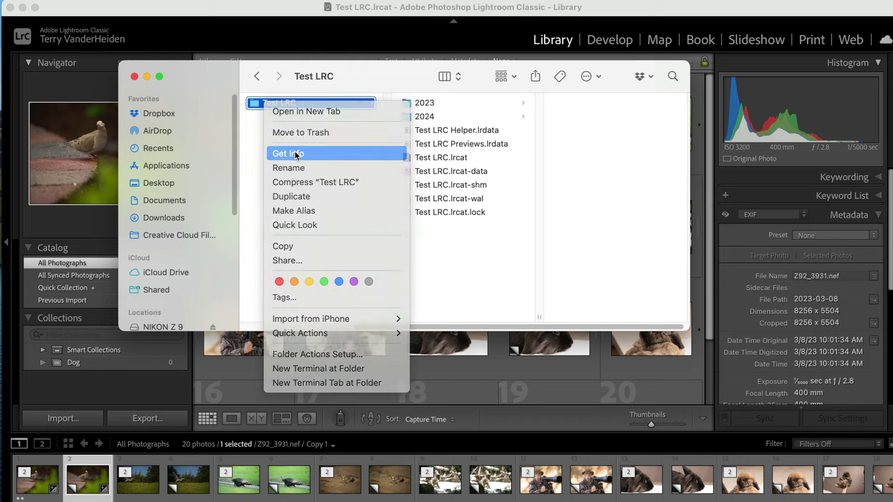
{"action": "left_click_drag", "start_coordinate": [125, 14], "coordinate": [471, 94]}
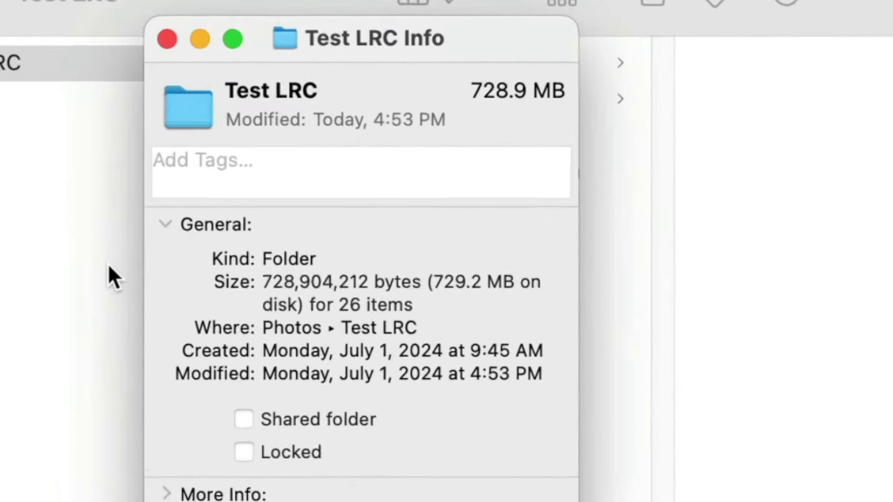
Screenshot the General section showing 728,904,212 bytes for 26 items
{"action": "key", "text": "super+shift+4"}
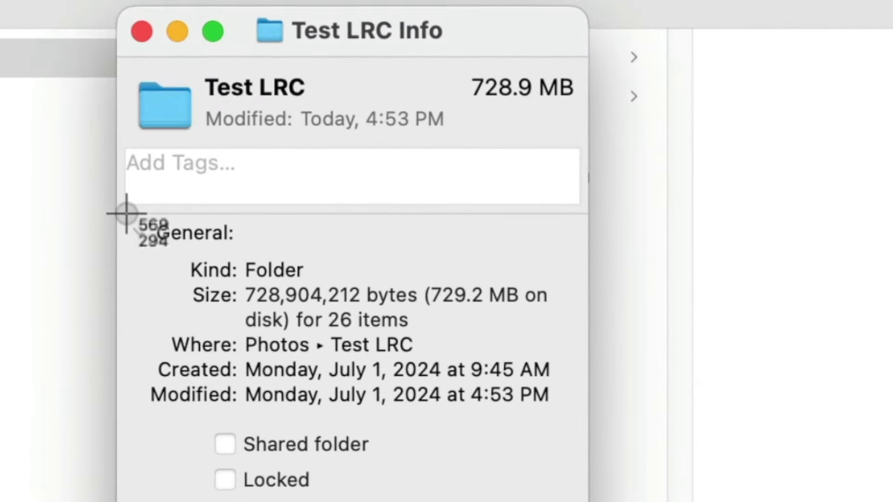
{"action": "left_click_drag", "start_coordinate": [124, 214], "coordinate": [553, 457]}
{"action": "left_click_drag", "start_coordinate": [494, 242], "coordinate": [496, 241]}
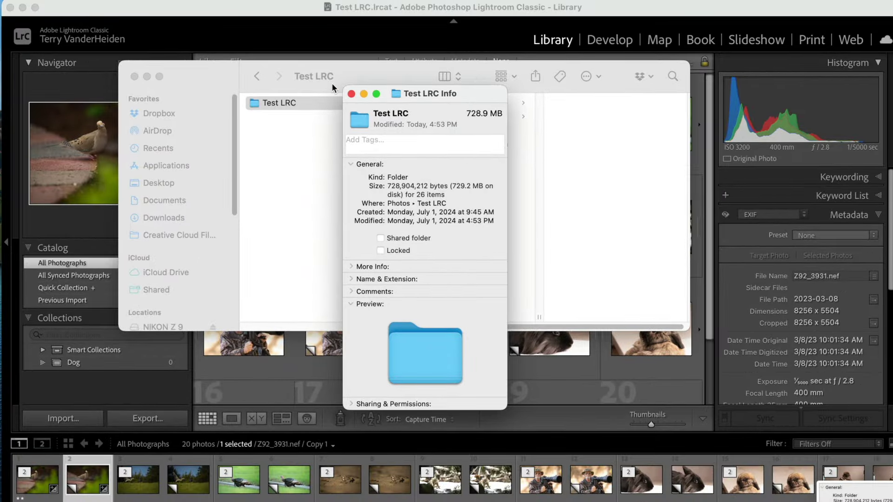
{"action": "left_click", "coordinate": [227, 72]}
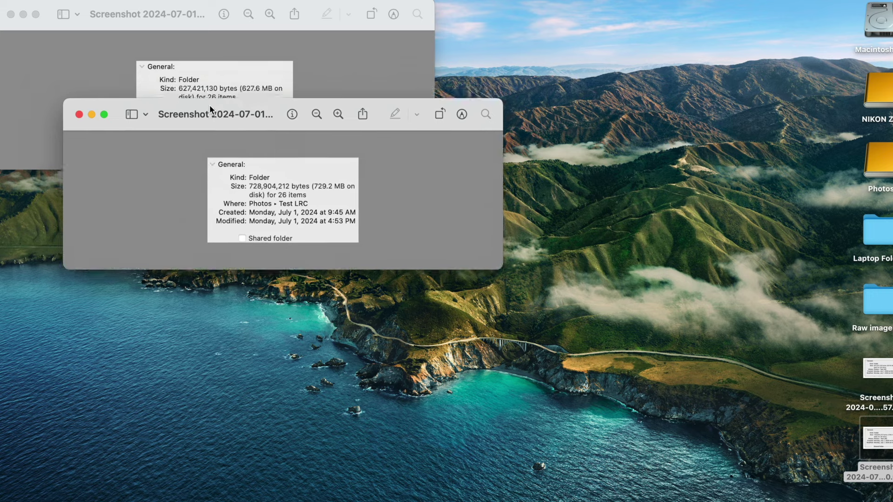
Place the 729.2 MB screenshot beside the 627.6 MB one to compare, then close it
{"action": "left_click_drag", "start_coordinate": [209, 106], "coordinate": [171, 157]}
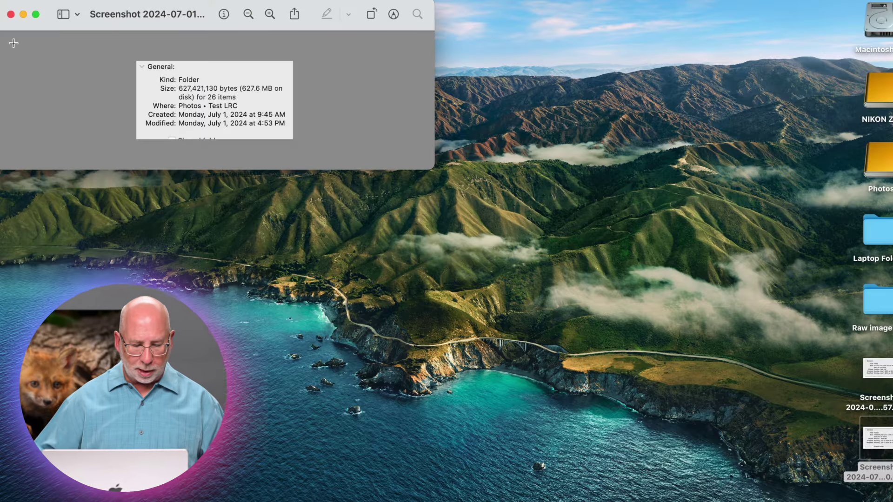
{"action": "key", "text": "super+w"}
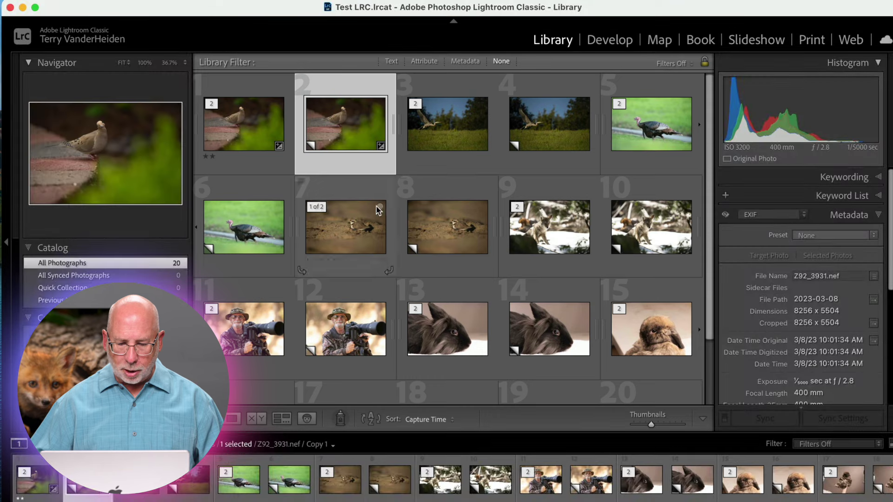
Select all ten even-numbered virtual copies and remove them from the catalog
{"action": "left_click", "coordinate": [532, 136], "text": "super"}
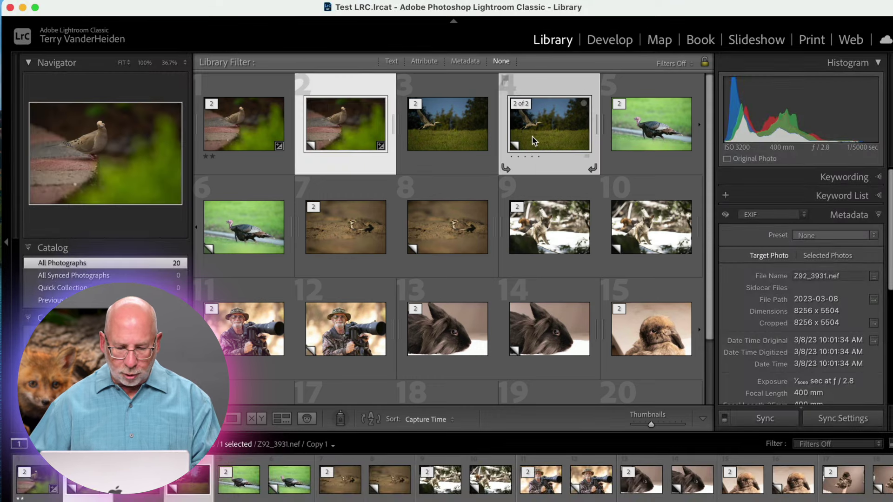
{"action": "left_click", "coordinate": [421, 227], "text": "super"}
{"action": "left_click", "coordinate": [253, 237], "text": "super"}
{"action": "left_click", "coordinate": [663, 231], "text": "super"}
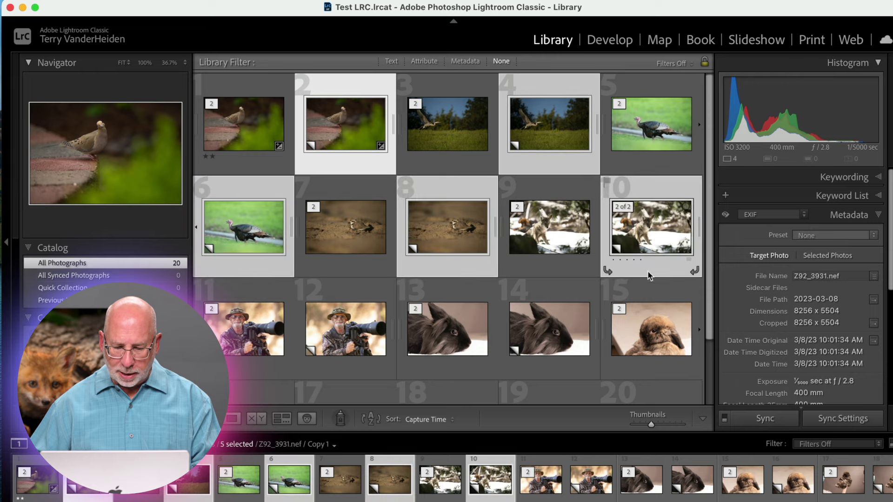
{"action": "scroll", "coordinate": [635, 292], "scroll_direction": "down", "scroll_amount": 2}
{"action": "left_click", "coordinate": [549, 270], "text": "super"}
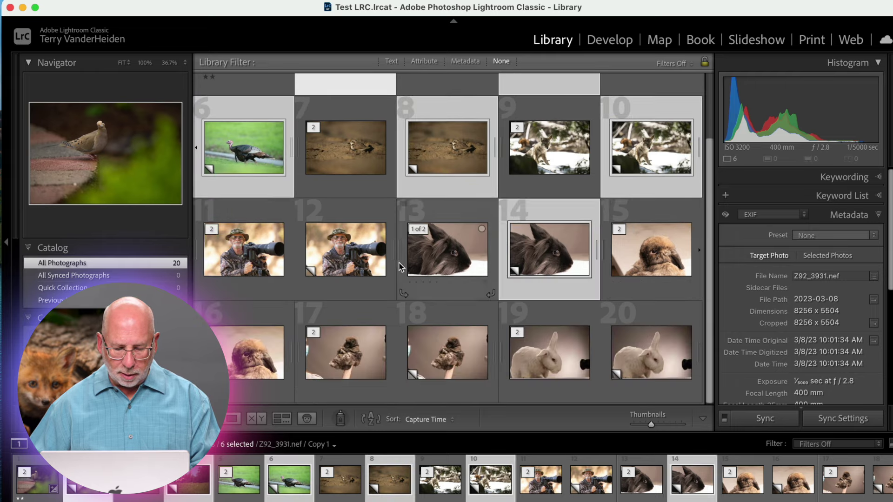
{"action": "left_click", "coordinate": [344, 265], "text": "super"}
{"action": "left_click", "coordinate": [341, 328], "text": "super"}
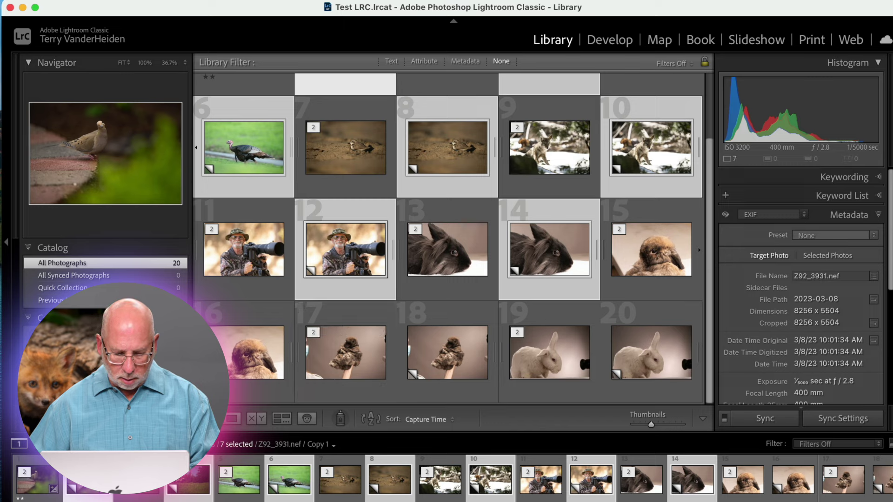
{"action": "left_click", "coordinate": [254, 369], "text": "super"}
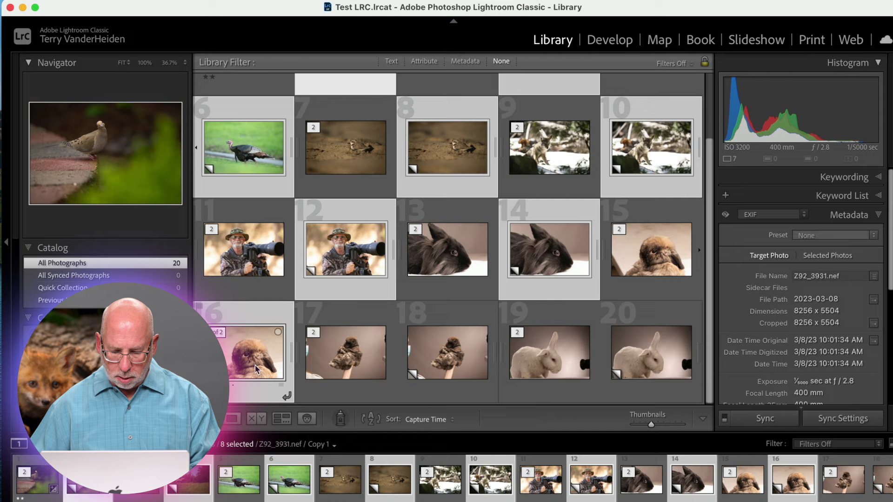
{"action": "left_click", "coordinate": [460, 368], "text": "super"}
{"action": "left_click", "coordinate": [625, 363], "text": "super"}
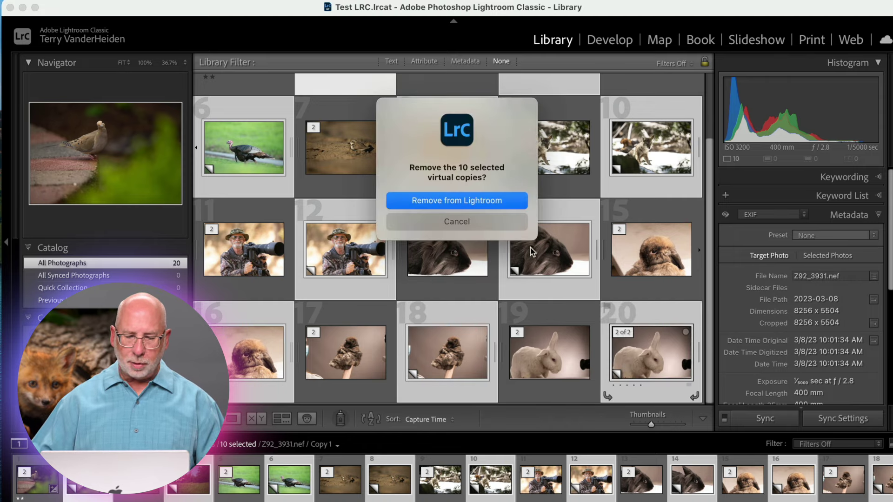
{"action": "left_click", "coordinate": [475, 202]}
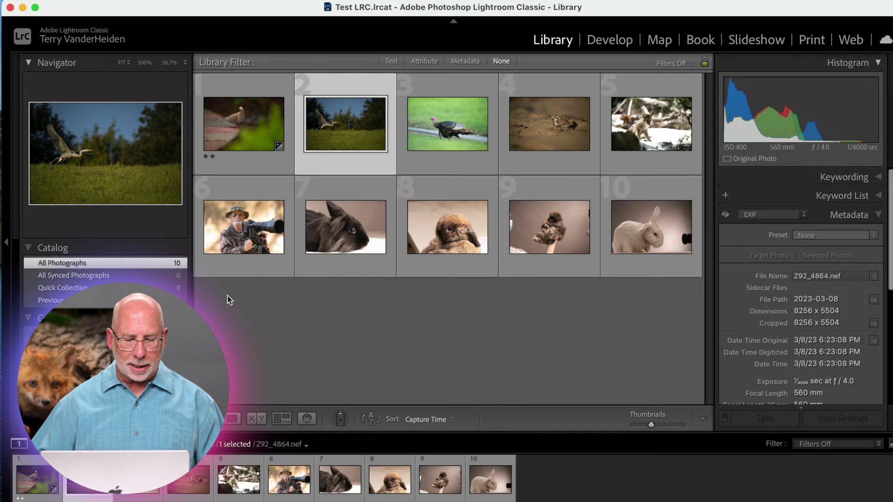
Clear the selection and start an import from the 254NCZ_9 folder under NIKON Z 9
{"action": "left_click", "coordinate": [251, 302]}
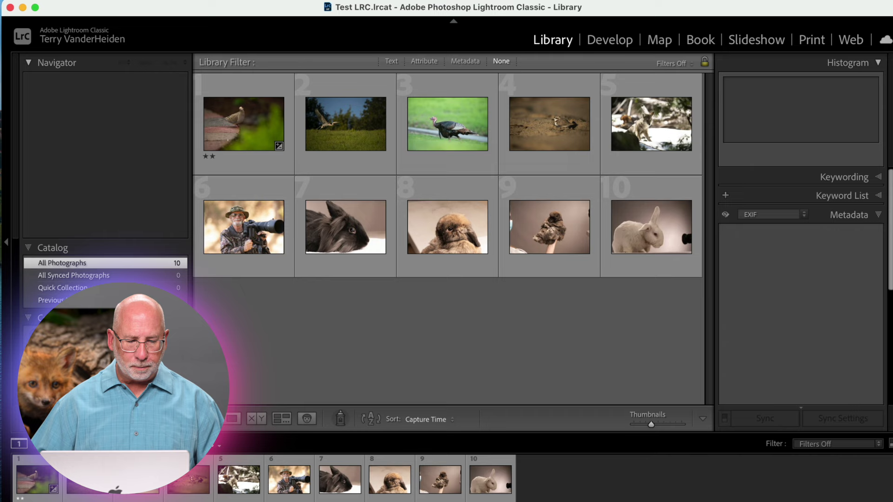
{"action": "key", "text": "super+shift+i"}
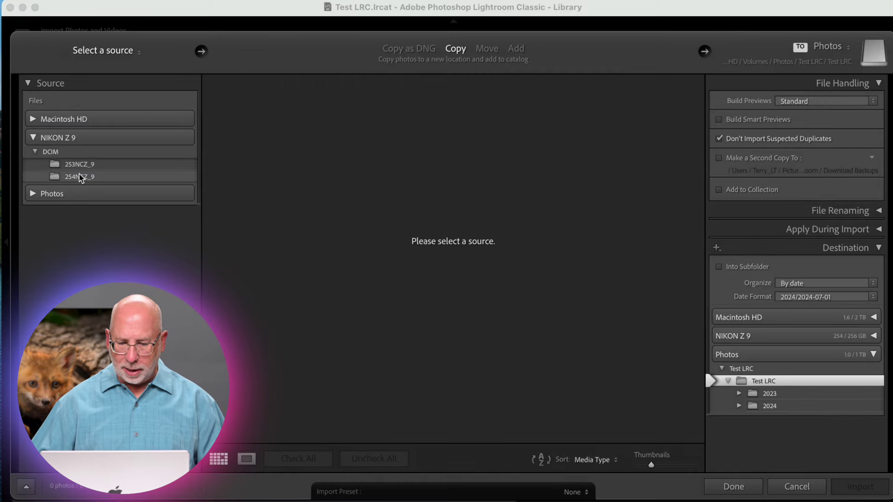
{"action": "left_click", "coordinate": [75, 177]}
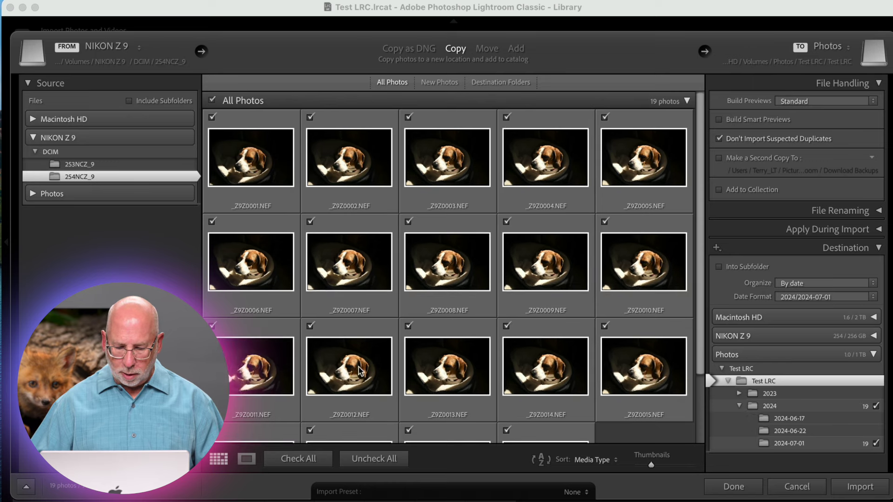
{"action": "scroll", "coordinate": [606, 433], "scroll_direction": "down", "scroll_amount": 3}
Uncheck Z9Z0011 through Z9Z0019 and import the remaining ten dog photos
{"action": "left_click", "coordinate": [507, 347]}
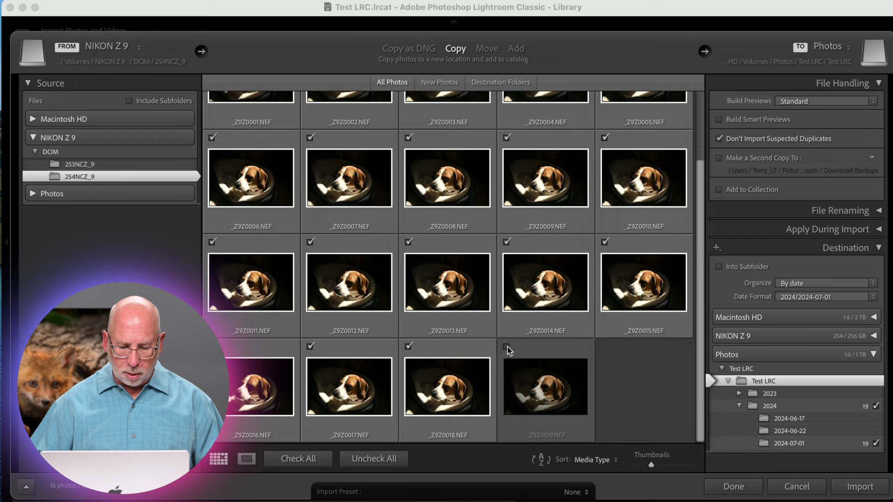
{"action": "left_click", "coordinate": [427, 343]}
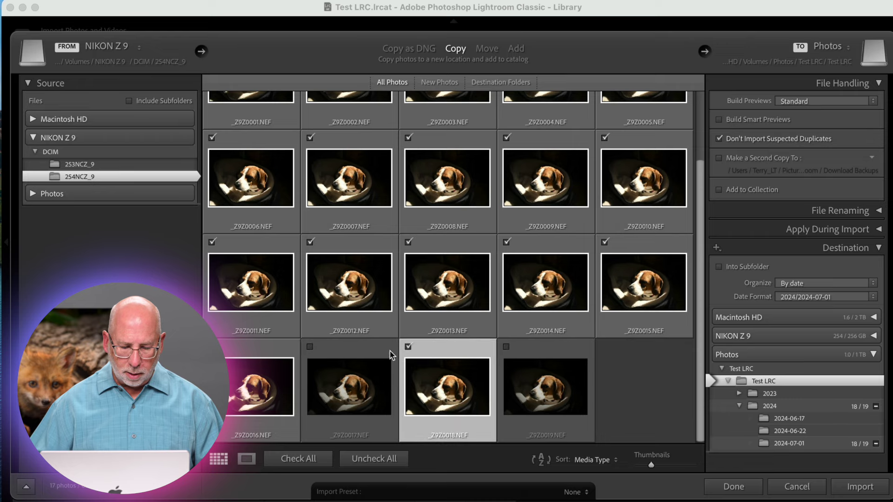
{"action": "left_click", "coordinate": [408, 346]}
{"action": "left_click", "coordinate": [212, 346]}
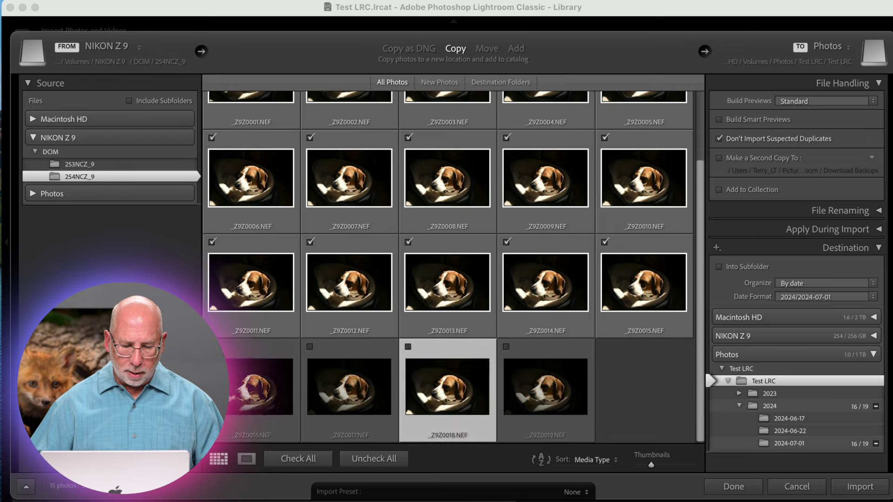
{"action": "left_click", "coordinate": [212, 242]}
{"action": "left_click", "coordinate": [310, 243]}
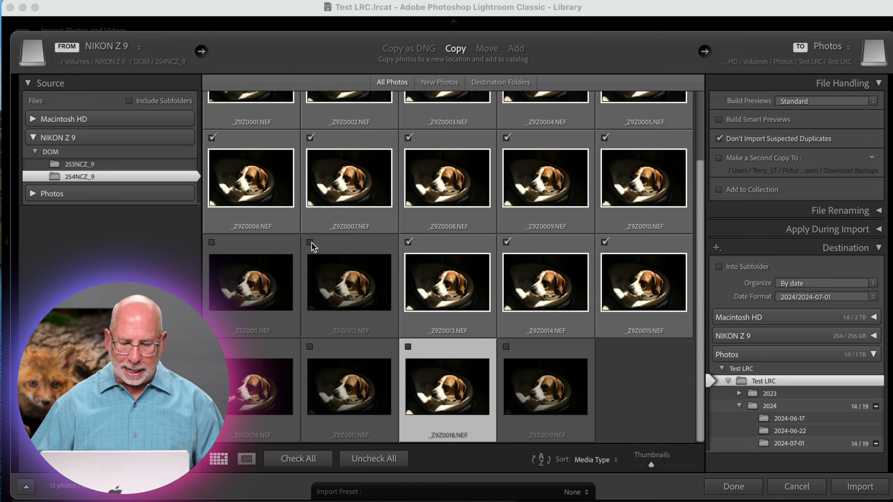
{"action": "left_click", "coordinate": [409, 242]}
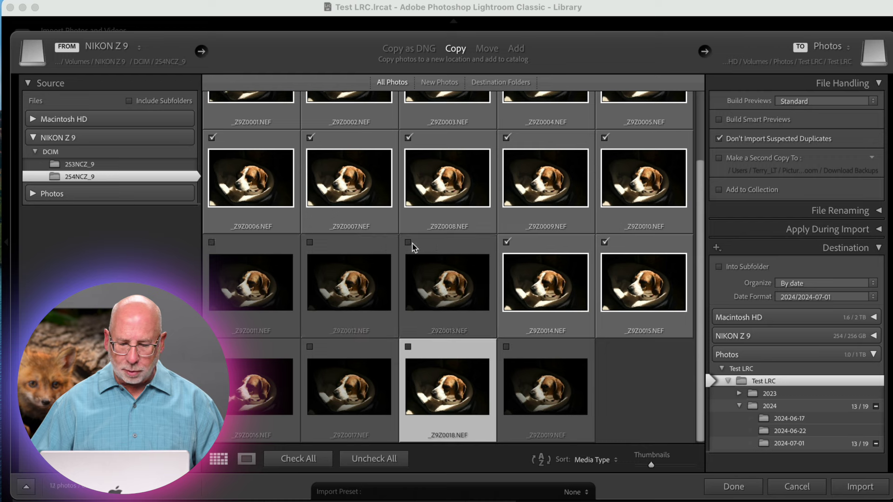
{"action": "left_click", "coordinate": [507, 242]}
{"action": "left_click", "coordinate": [604, 242]}
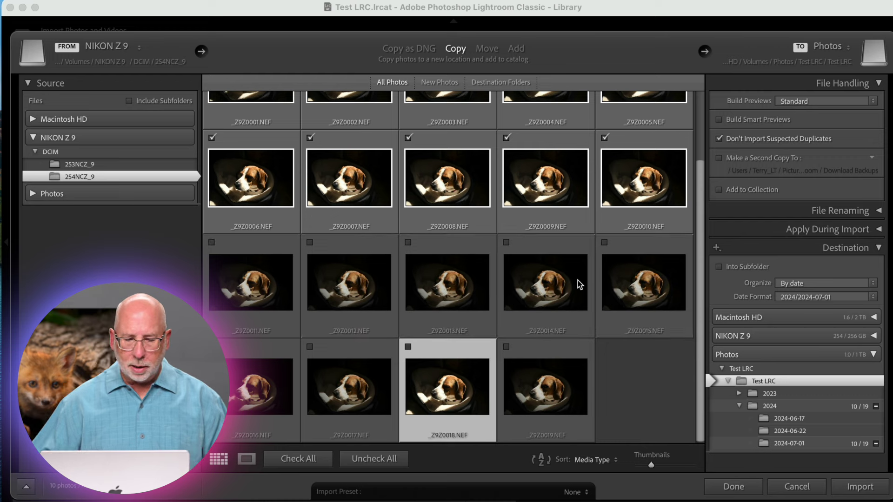
{"action": "scroll", "coordinate": [577, 280], "scroll_direction": "up", "scroll_amount": 5}
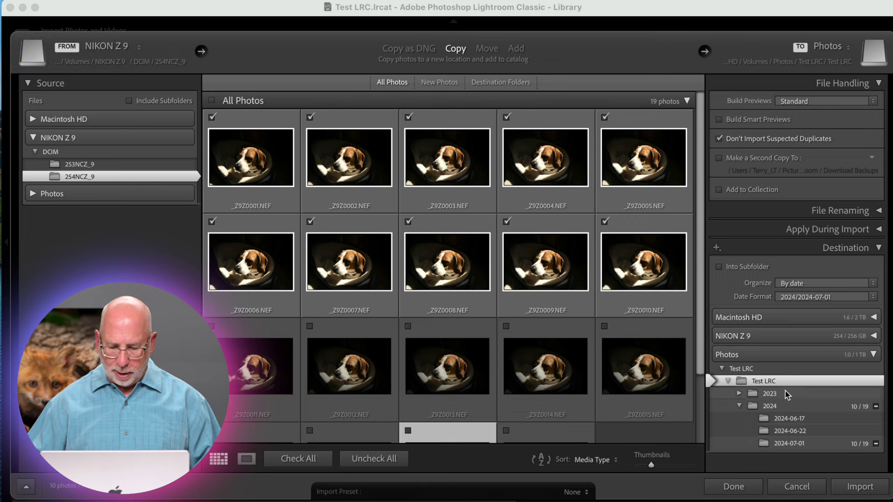
{"action": "left_click", "coordinate": [860, 487]}
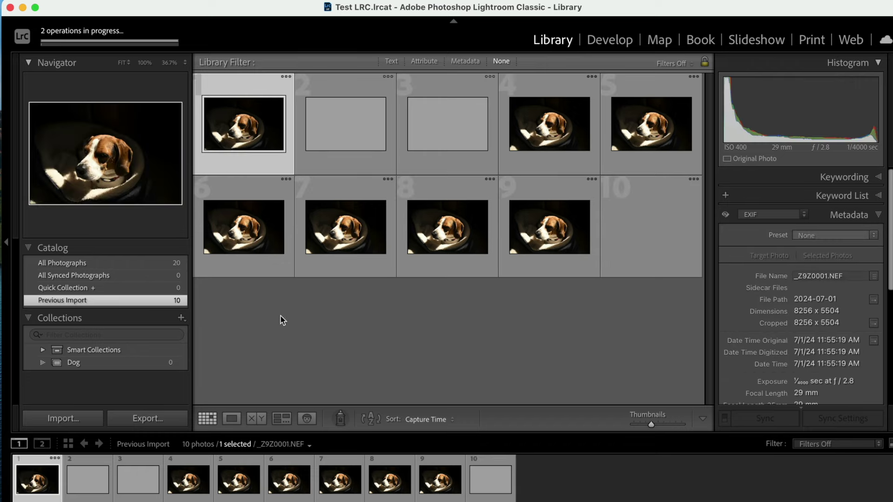
Show All Photographs to see 20 photos, the ten dog images after the earlier ten
{"action": "left_click", "coordinate": [159, 265]}
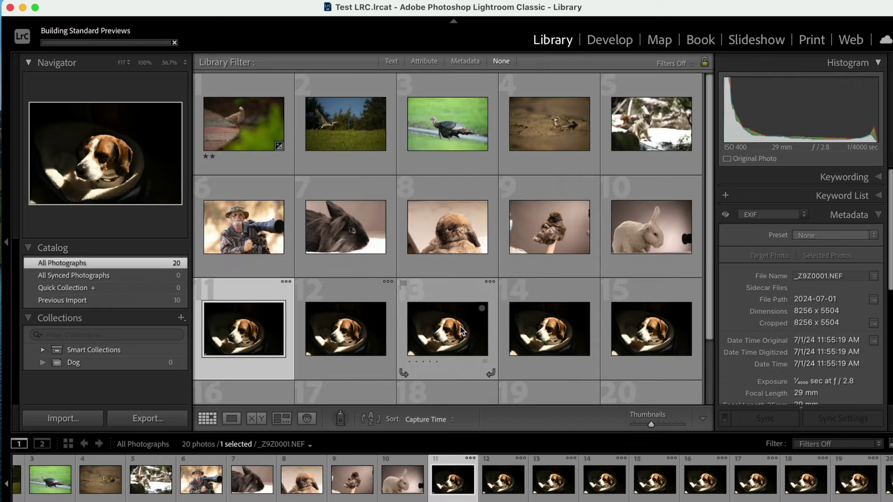
{"action": "scroll", "coordinate": [712, 139], "scroll_direction": "down", "scroll_amount": 3}
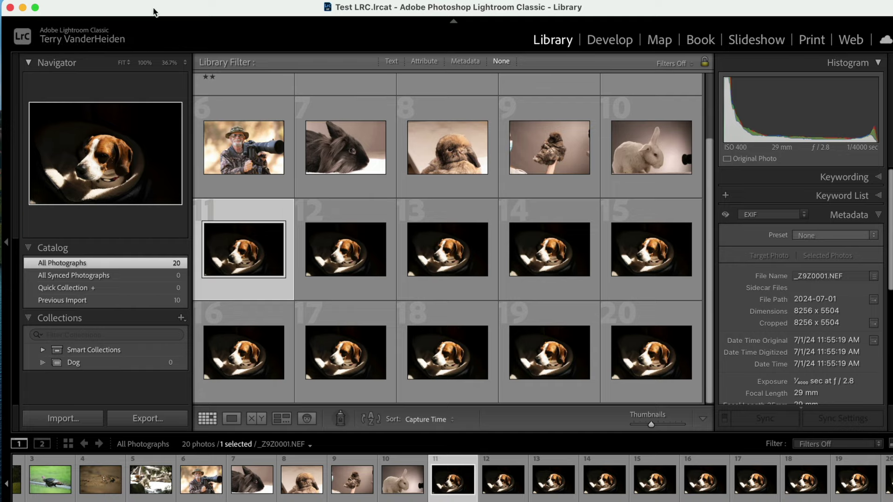
Hide Lightroom and open Get Info for Test LRC, now 1.17 GB for 36 items
{"action": "left_click", "coordinate": [22, 7]}
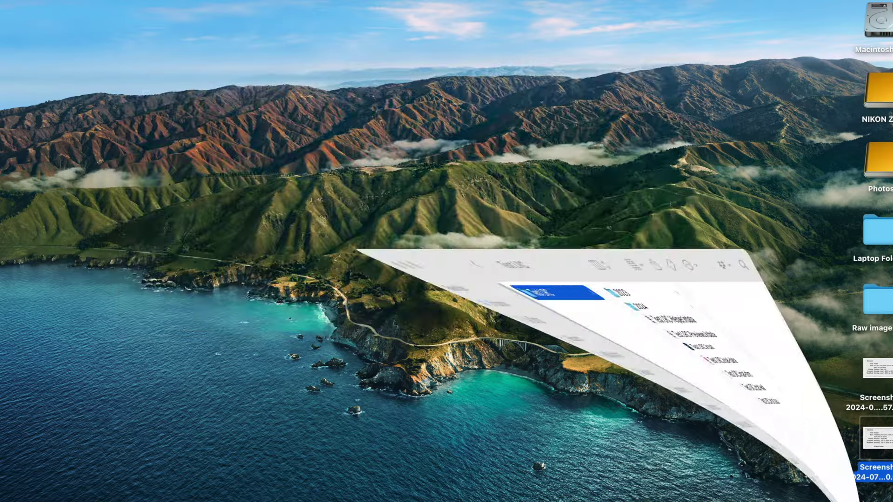
{"action": "right_click", "coordinate": [254, 108]}
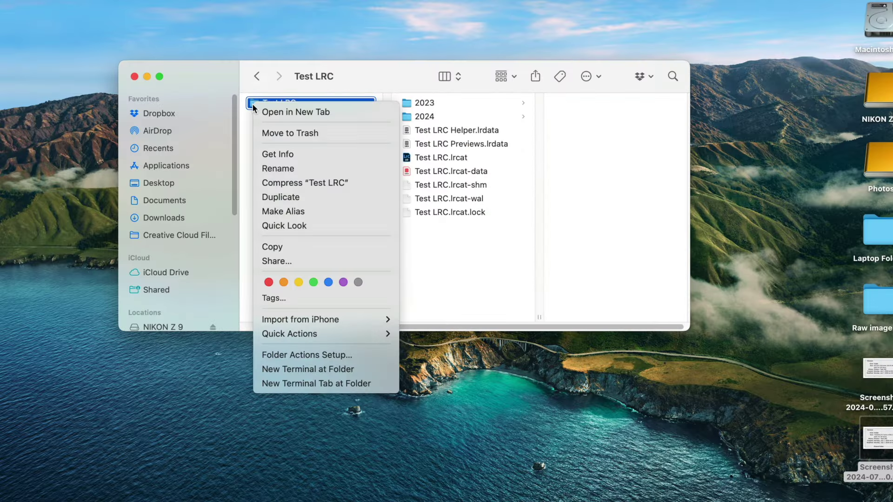
{"action": "left_click", "coordinate": [268, 152]}
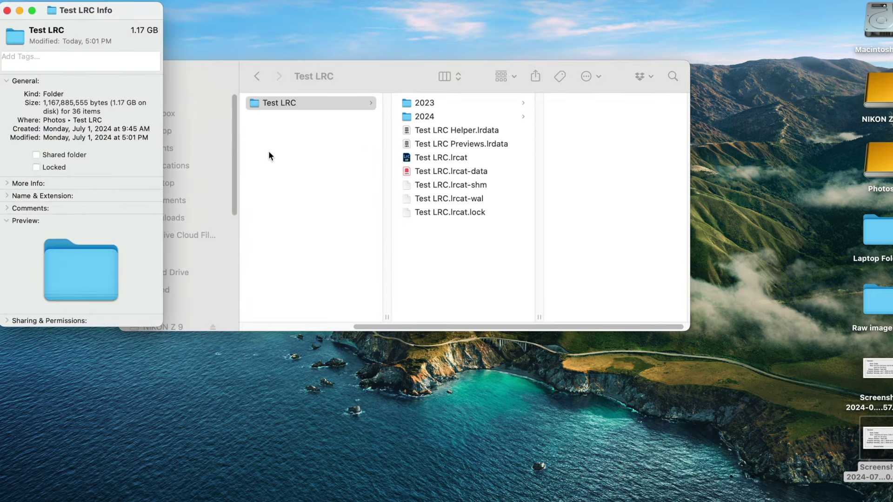
{"action": "left_click_drag", "start_coordinate": [132, 14], "coordinate": [410, 48]}
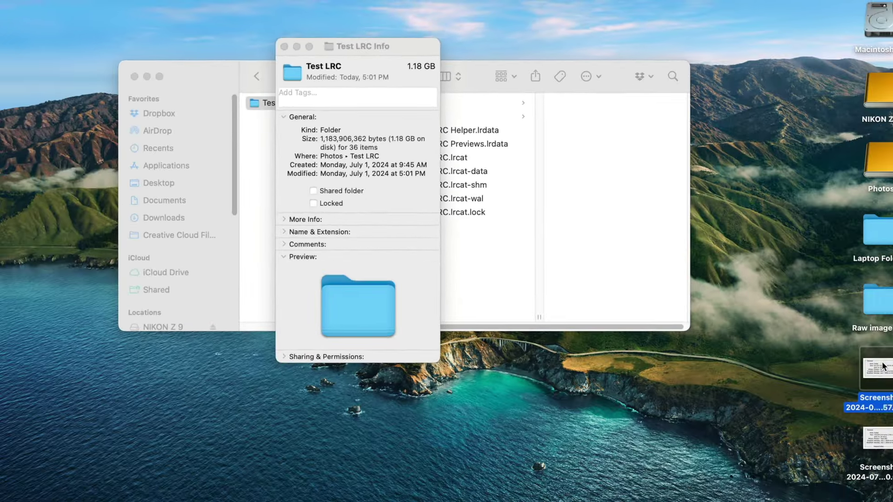
Open the earlier 627.6 MB screenshot to compare, then close both windows
{"action": "double_click", "coordinate": [876, 367]}
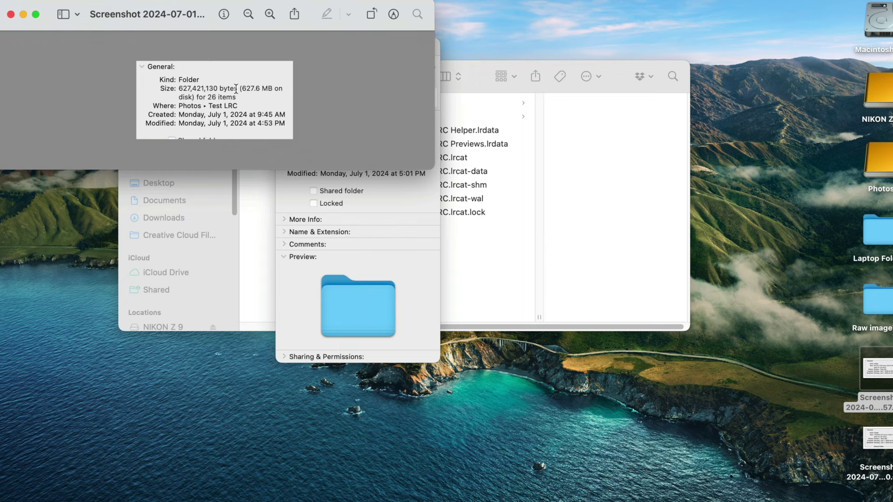
{"action": "left_click_drag", "start_coordinate": [118, 13], "coordinate": [293, 398]}
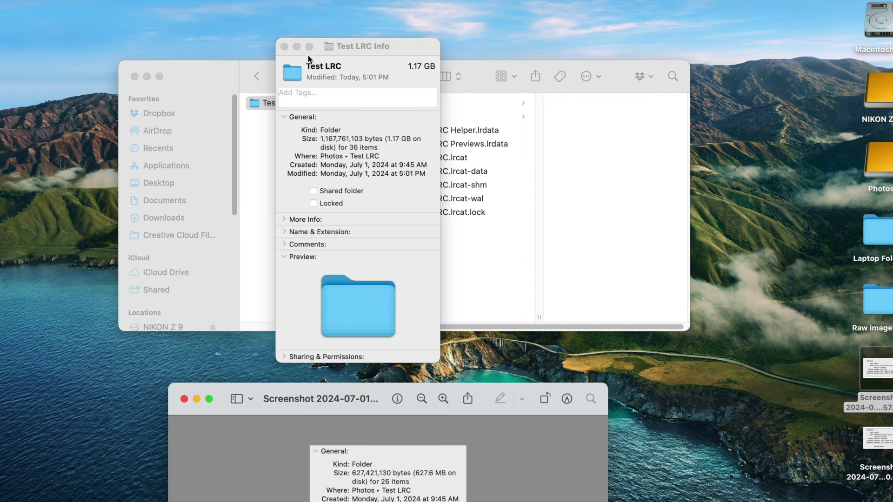
{"action": "left_click", "coordinate": [283, 47]}
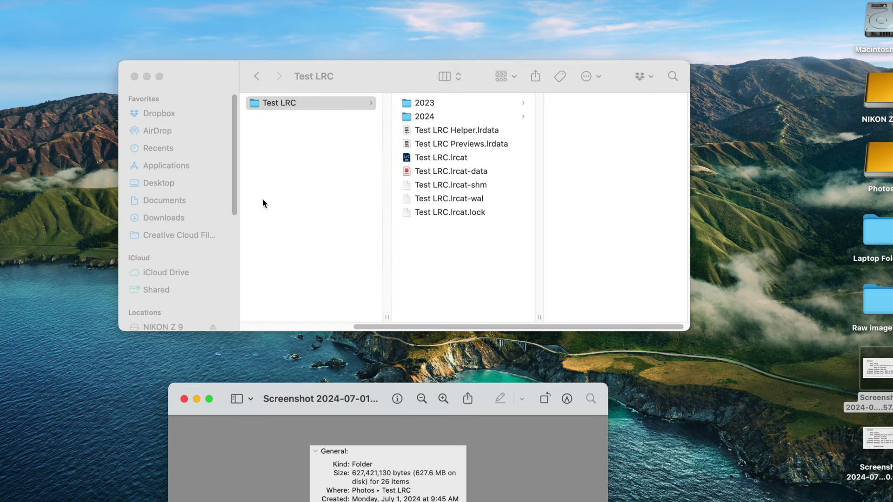
{"action": "left_click", "coordinate": [185, 399]}
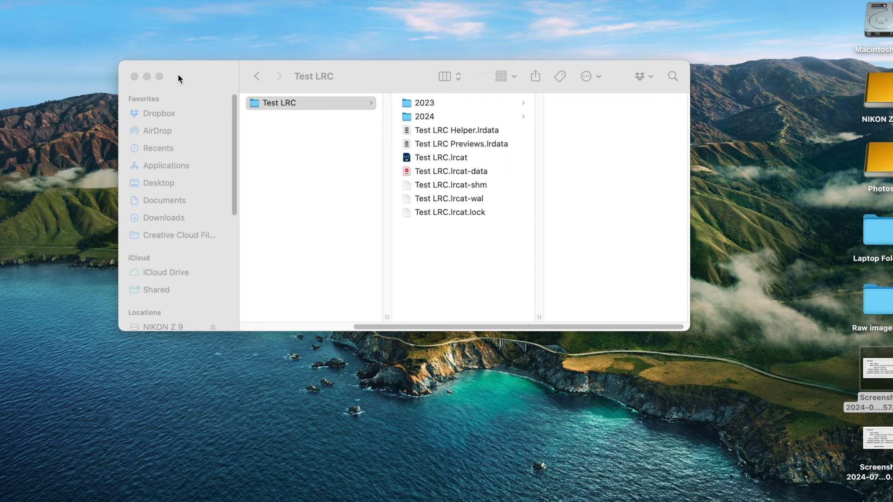
Close Finder, select dog photos 11–20, and request their removal
{"action": "left_click", "coordinate": [134, 76]}
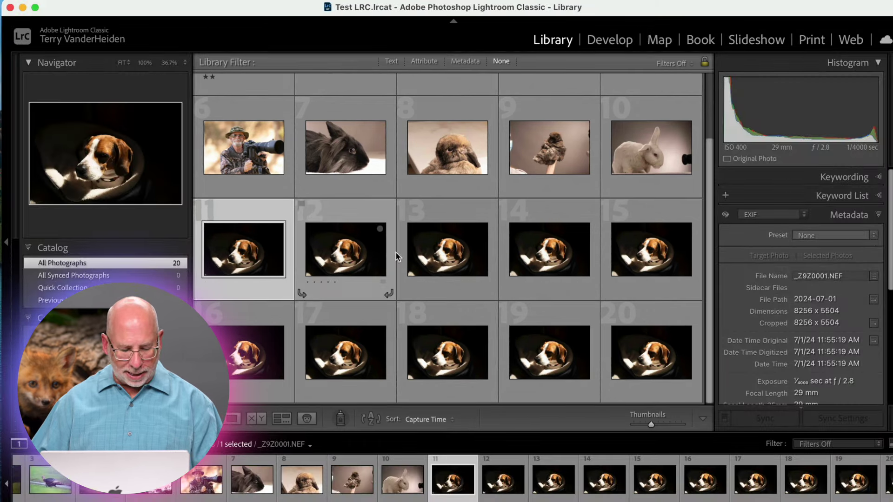
{"action": "left_click", "coordinate": [657, 363], "text": "shift"}
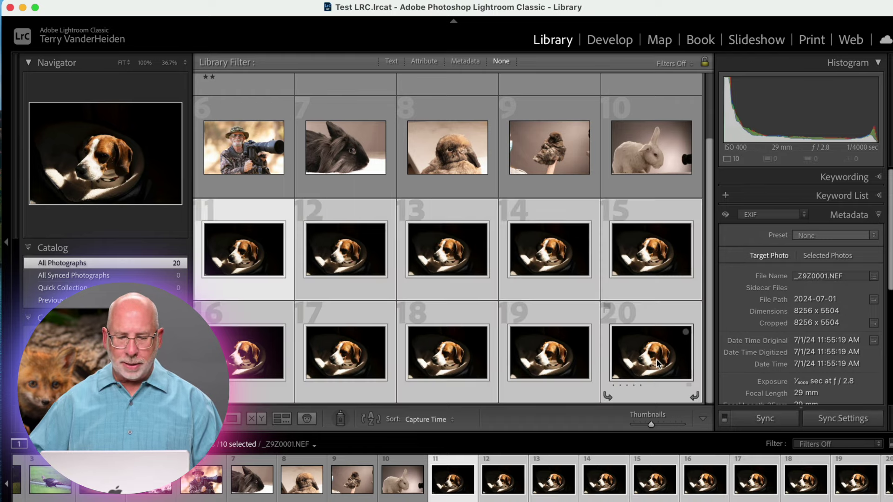
{"action": "key", "text": "BackSpace"}
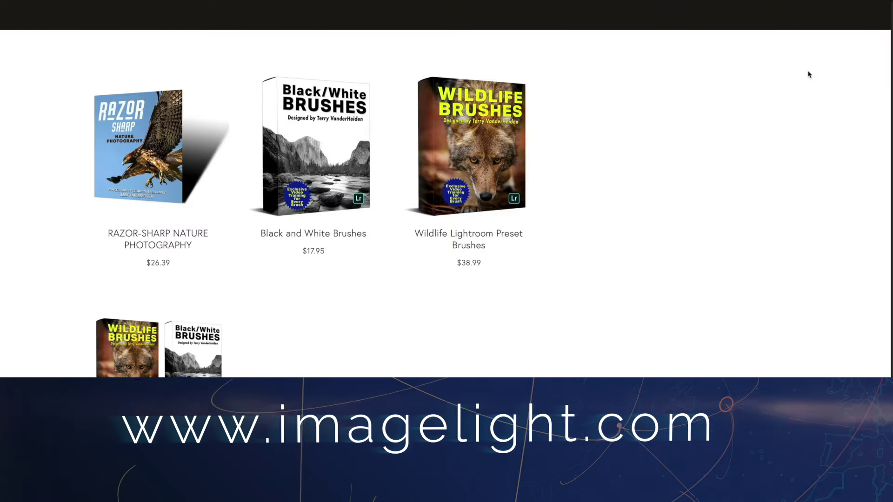
Open the Wildlife Lightroom Preset Brushes product page, priced at $38.99
{"action": "left_click", "coordinate": [481, 175]}
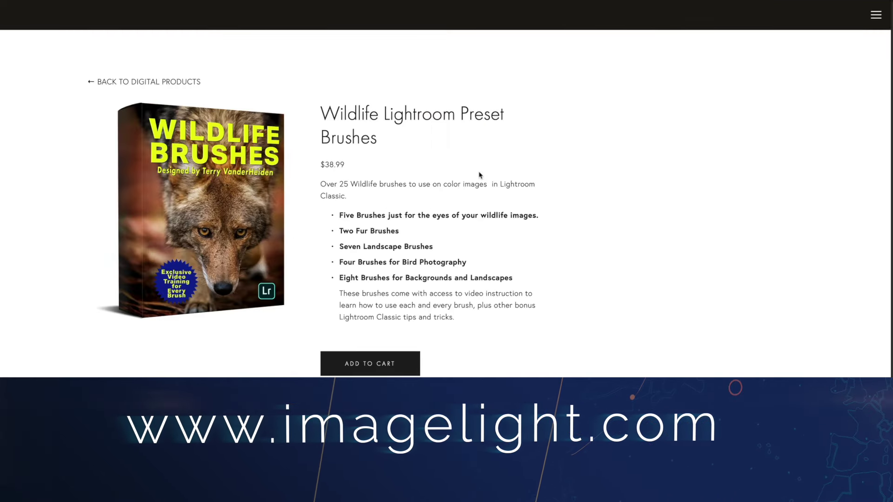